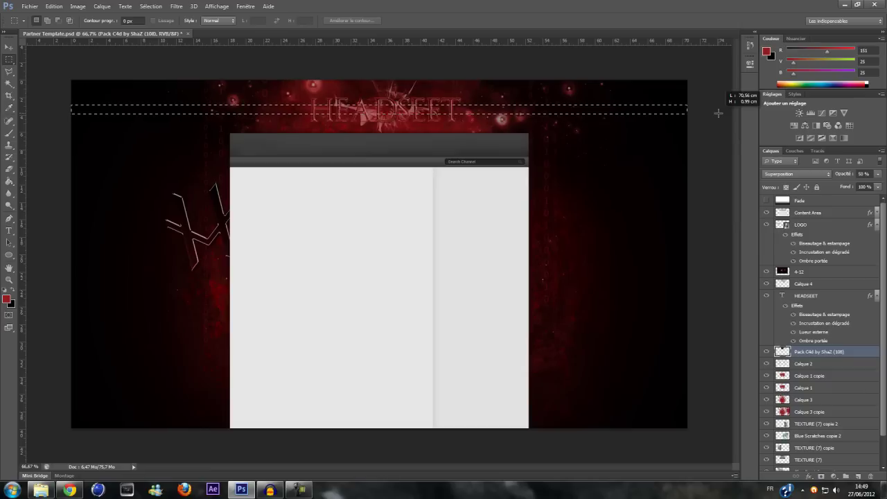
# Select a full-width strip about 70.56 × 0.99 cm across the HEADSEET title, fill it with the red foreground colour on a new layer, and deselect.
pyautogui.moveTo(718, 113); pyautogui.dragTo(718, 112)
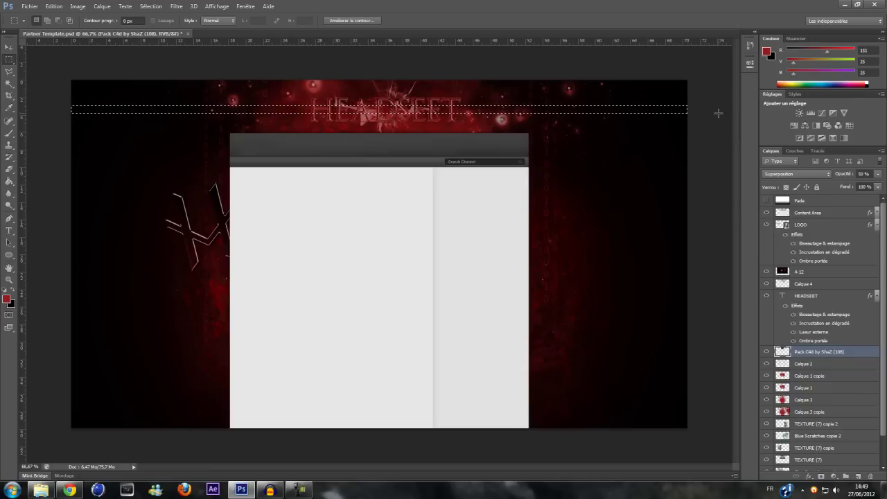
pyautogui.click(9, 46)
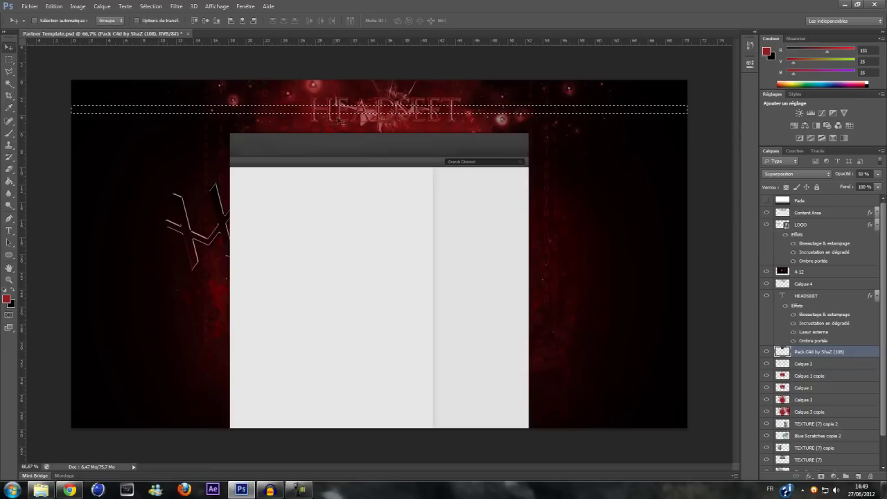
pyautogui.click(10, 182)
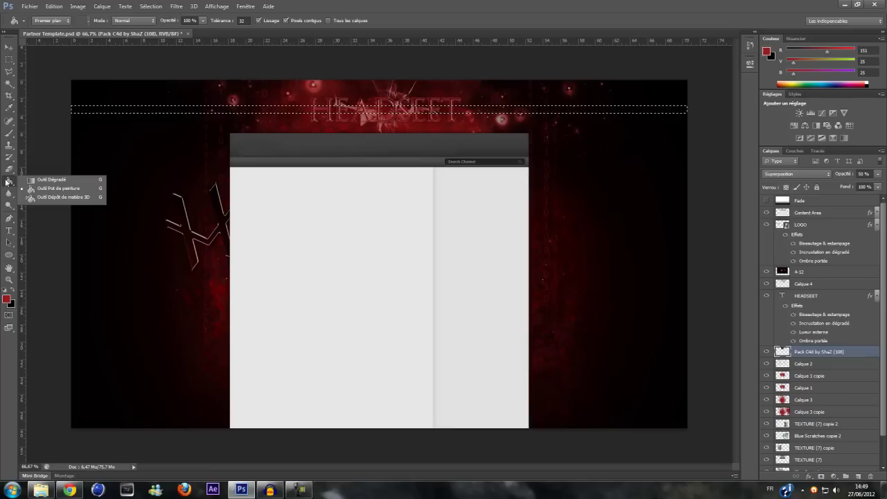
pyautogui.hotkey('ctrl', 'shift', 'n')
pyautogui.press('Return')
pyautogui.click(165, 114)
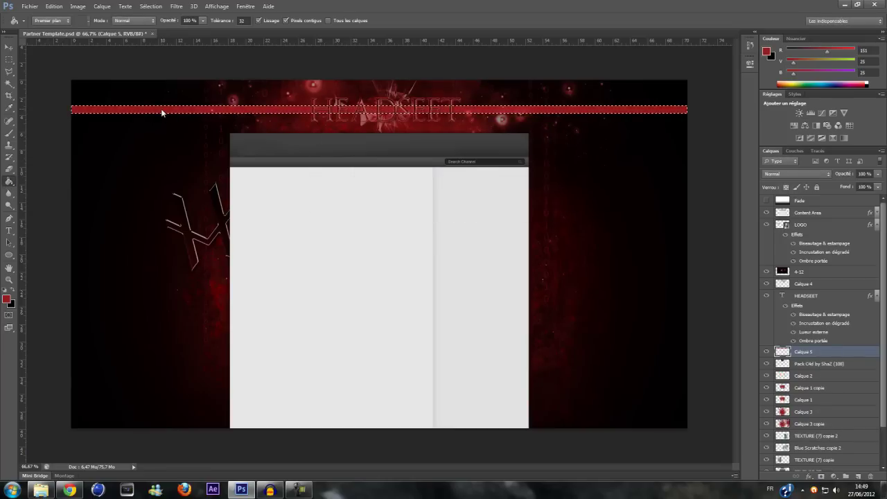
pyautogui.hotkey('ctrl', 'd')
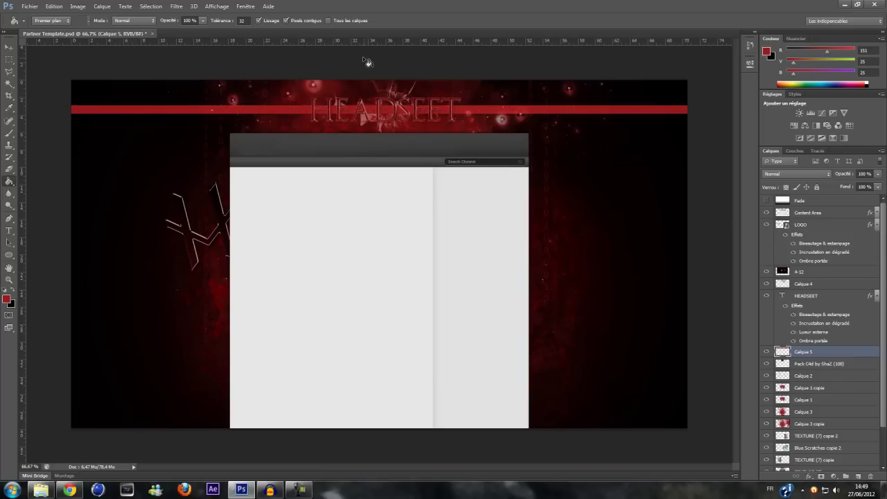
# Nudge the red band down a few pixels across the HEADSEET title.
pyautogui.click(10, 45)
pyautogui.press('Down')
pyautogui.press('Down')
pyautogui.press('Down')
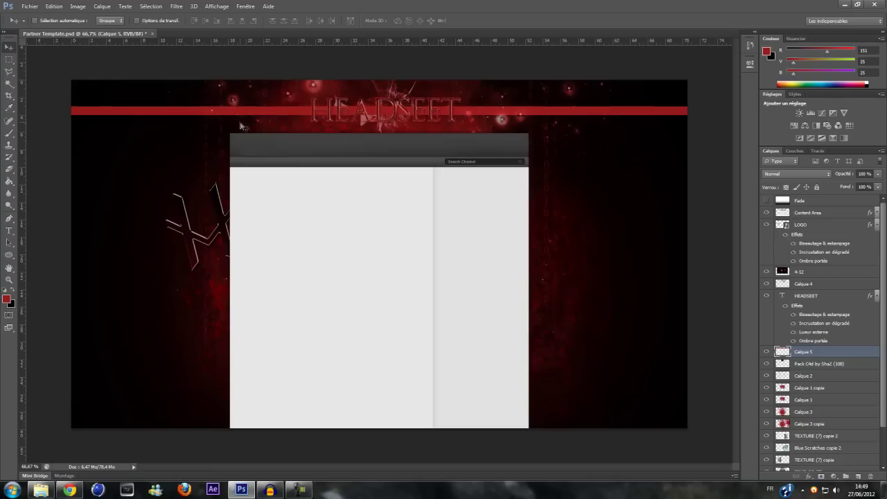
pyautogui.press('Down')
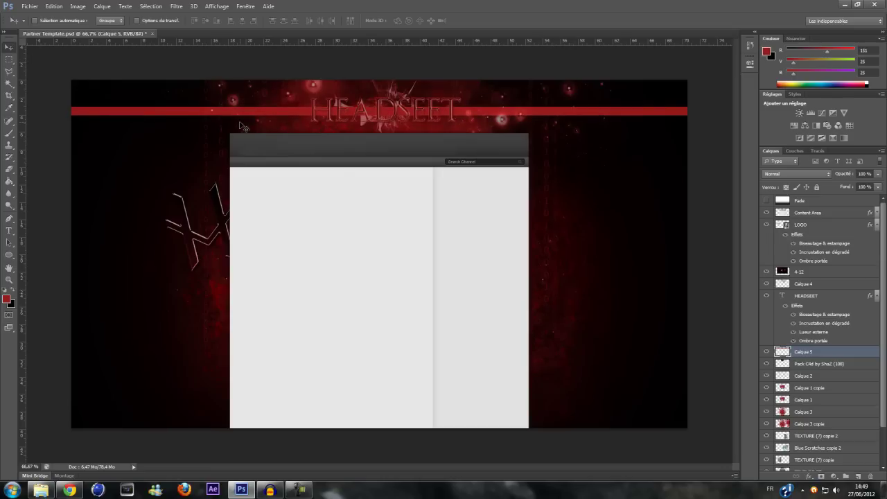
# Add a drop shadow and a gradient overlay to the band's layer, using the light grey custom gradient preset.
pyautogui.doubleClick(834, 354)
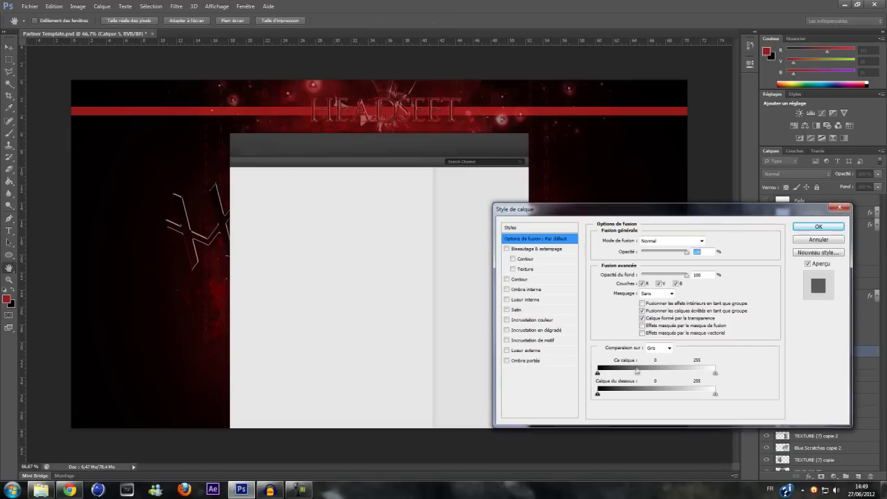
pyautogui.click(506, 361)
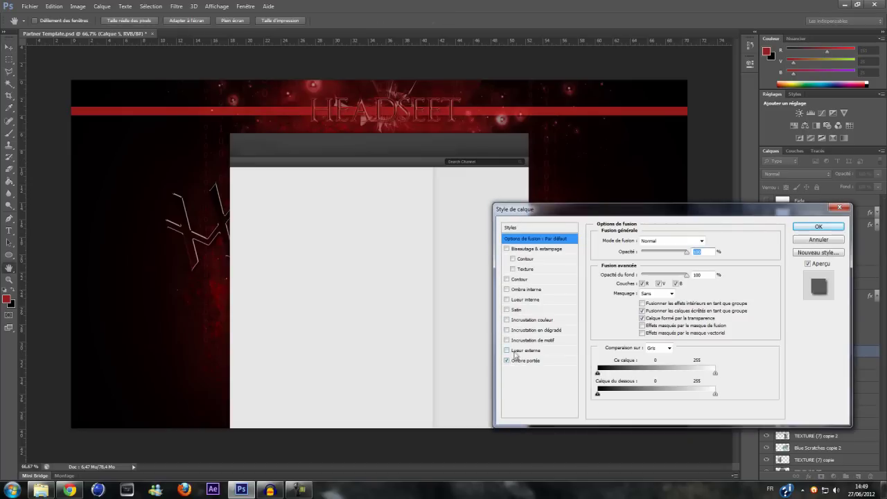
pyautogui.click(507, 331)
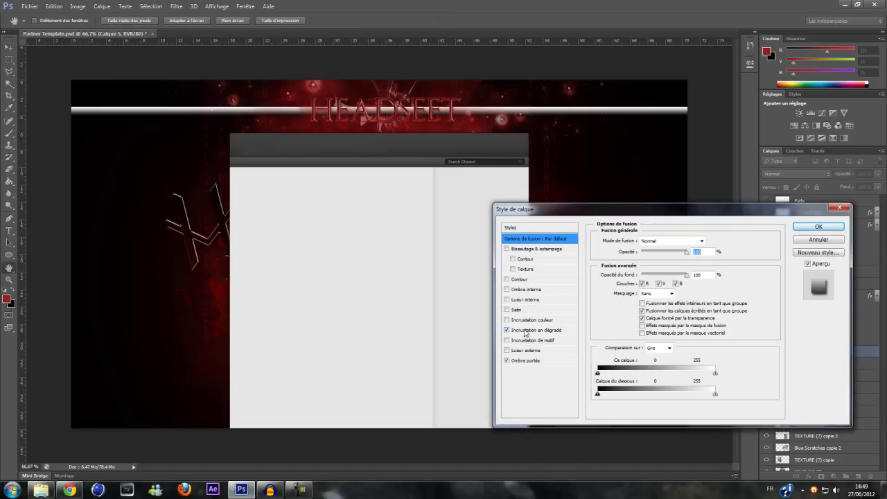
pyautogui.click(534, 330)
pyautogui.click(650, 264)
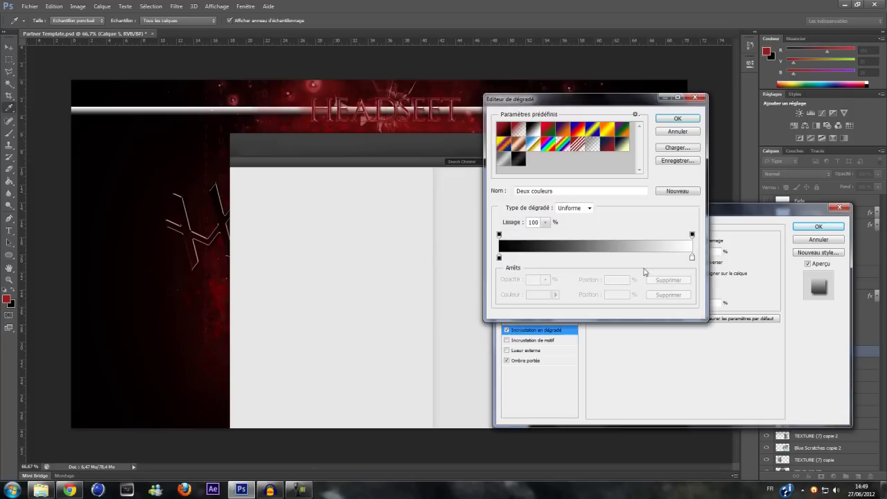
pyautogui.click(515, 161)
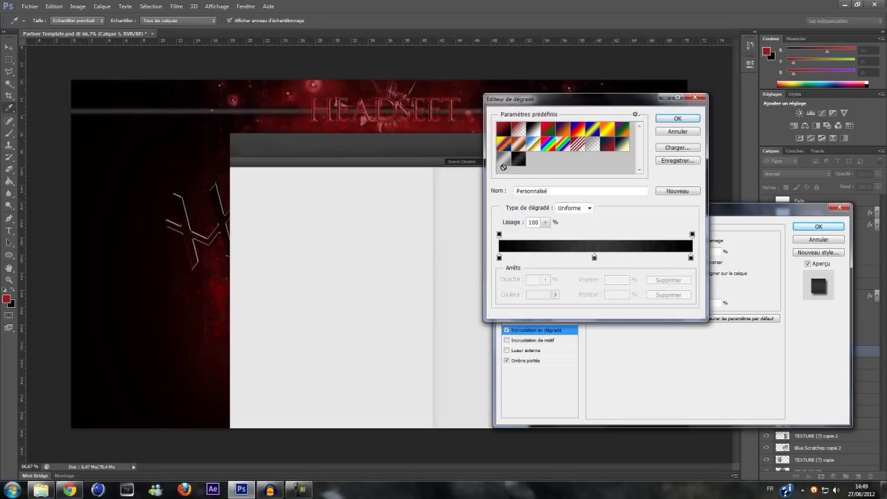
pyautogui.click(503, 164)
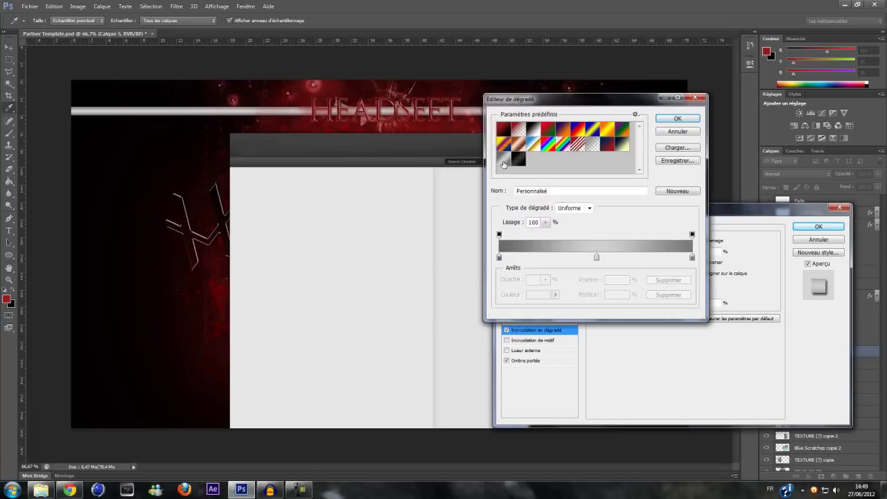
pyautogui.click(666, 120)
# Set the gradient overlay's blend mode to Incrustation with 100% opacity and apply the layer style.
pyautogui.moveTo(672, 255); pyautogui.dragTo(667, 254)
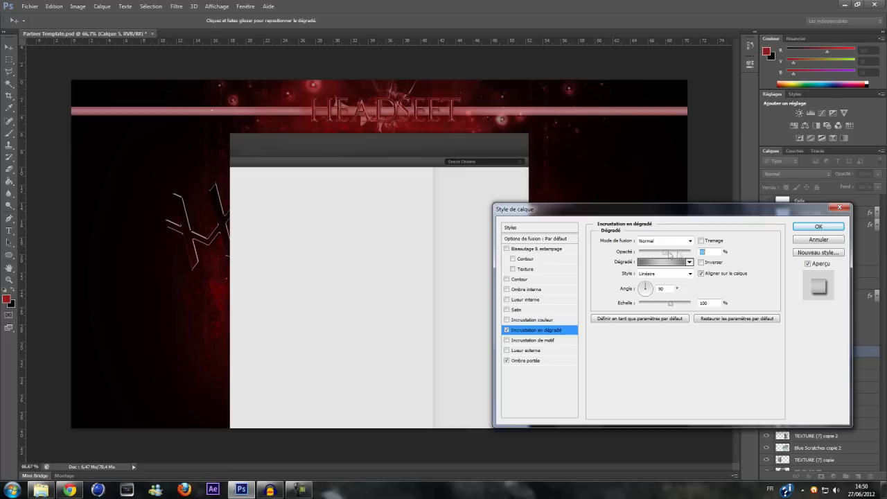
pyautogui.click(690, 240)
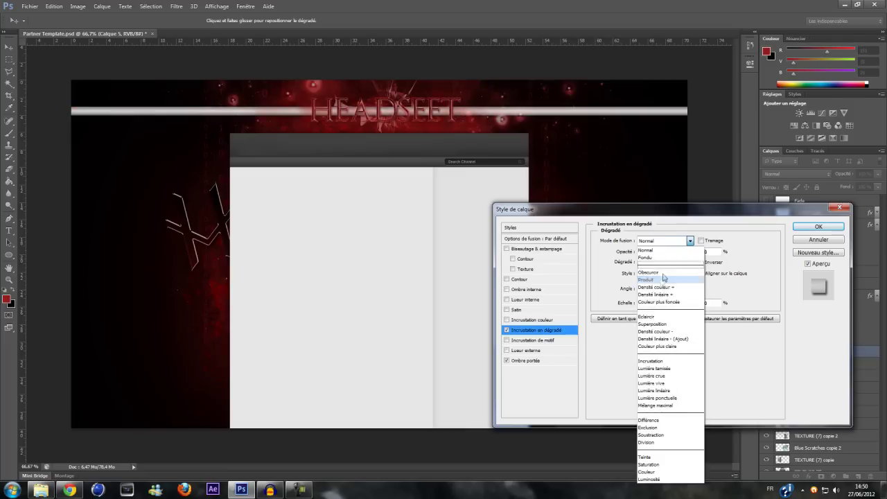
pyautogui.click(668, 361)
pyautogui.click(689, 252)
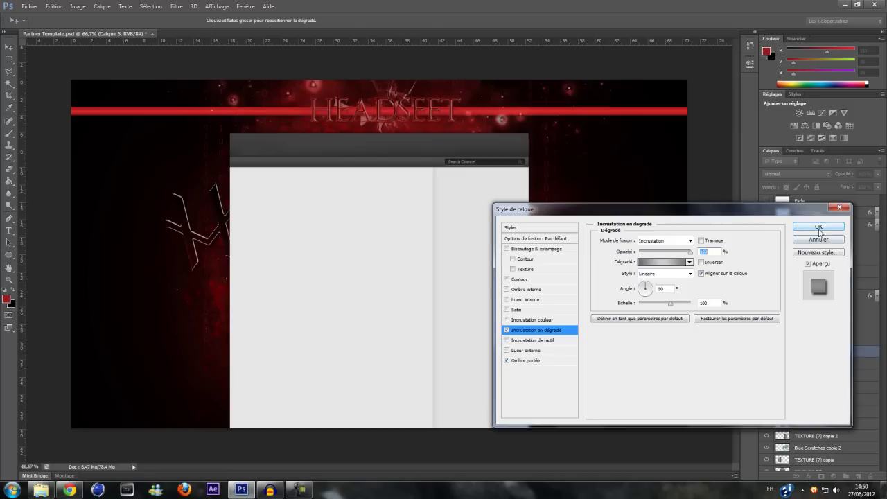
pyautogui.click(818, 227)
# Set the foreground colour to a dark red (R 72) and refill the band with the Paint Bucket.
pyautogui.click(8, 299)
pyautogui.click(570, 387)
pyautogui.click(679, 298)
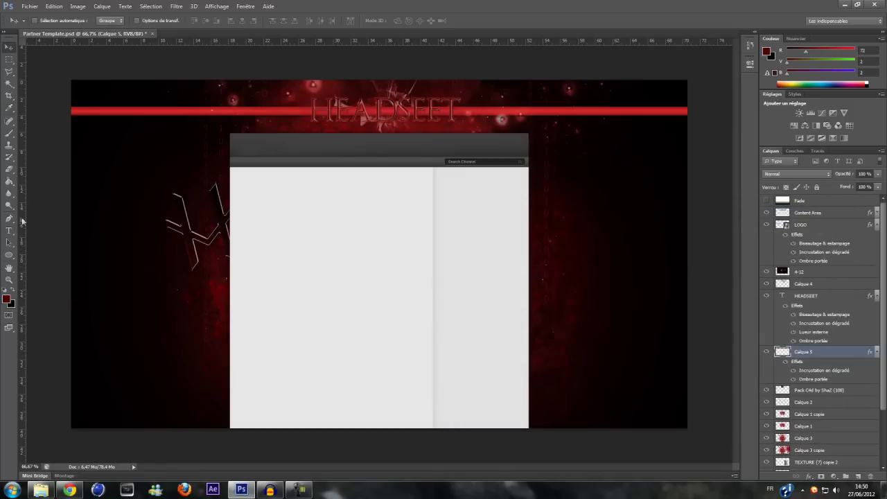
pyautogui.press('v')
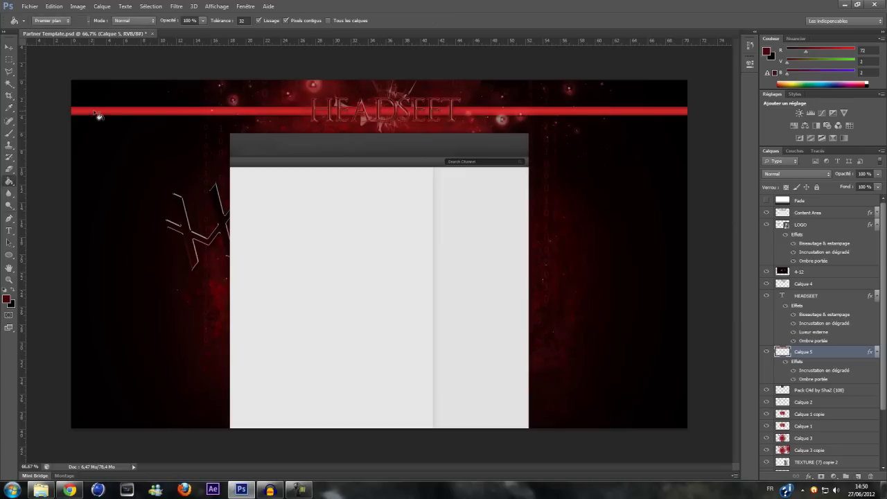
pyautogui.click(97, 111)
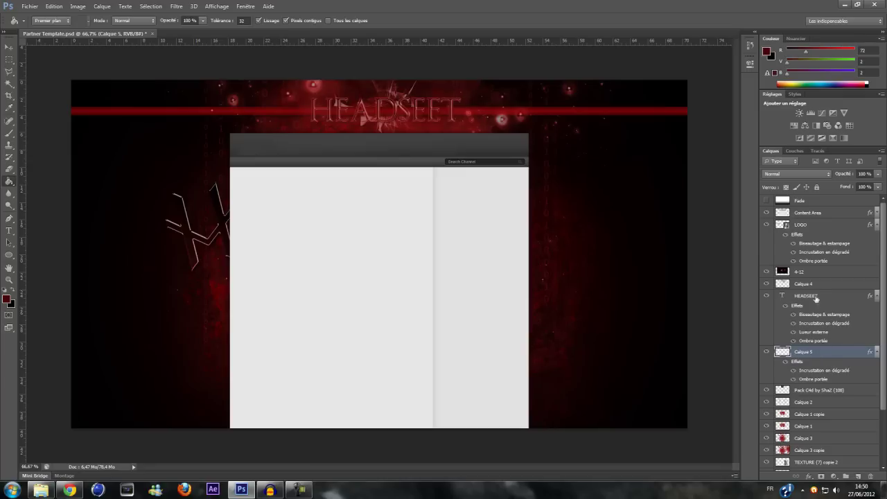
# Move layer 4-12 below the band's layer Calque 5, directly above the Pack C4d layer.
pyautogui.doubleClick(819, 271)
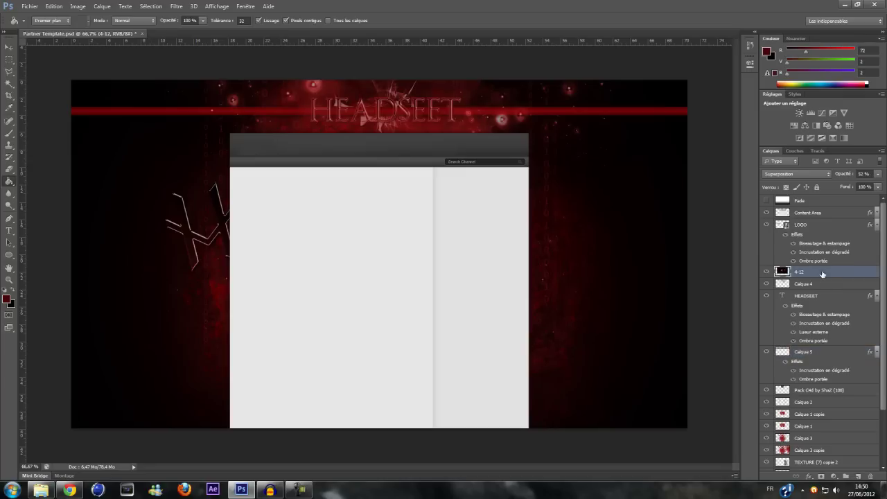
pyautogui.click(824, 241)
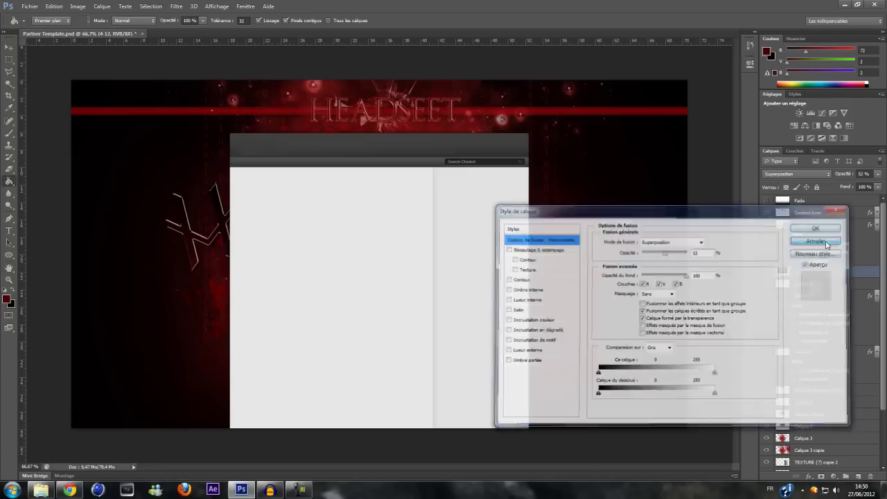
pyautogui.moveTo(834, 276); pyautogui.dragTo(836, 385)
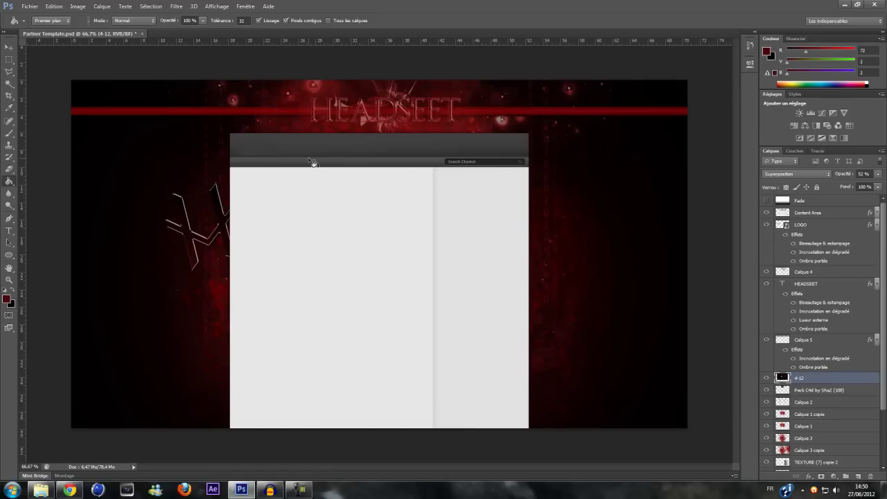
# Erase the middle of the band on layer Calque 5 behind the HEADSEET title with the large soft eraser.
pyautogui.hotkey('ctrl', '+')
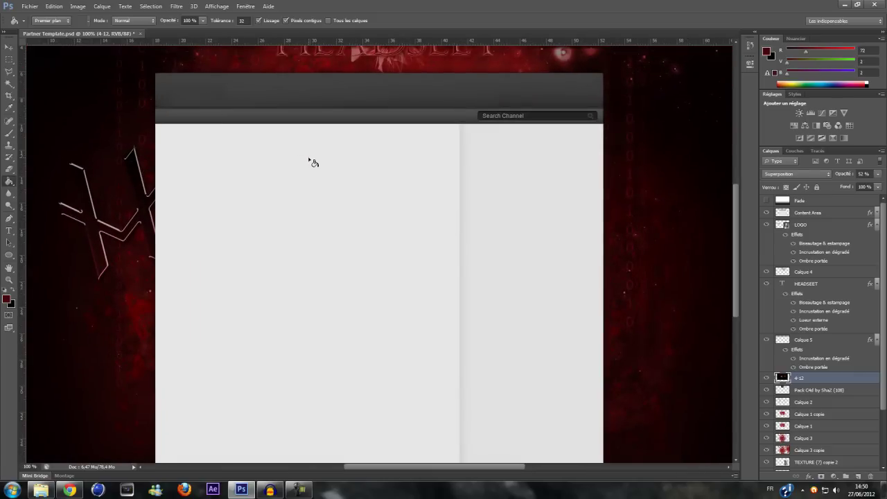
pyautogui.scroll(3, 313, 161)
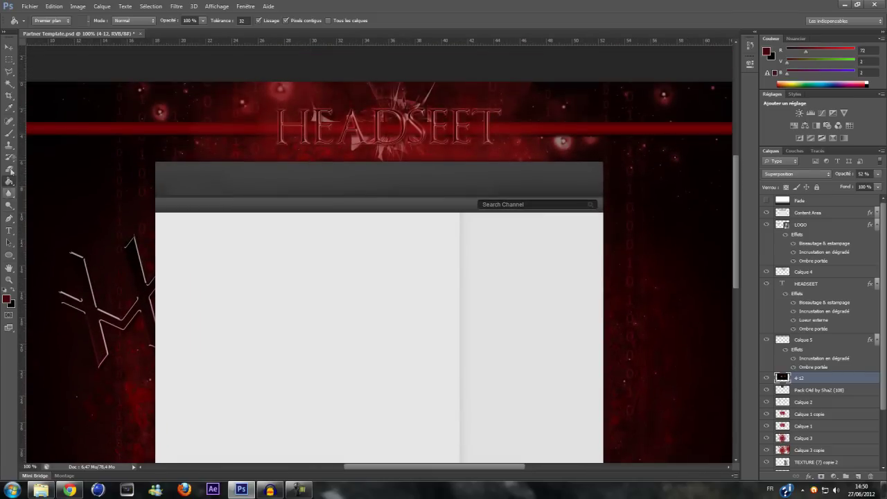
pyautogui.click(9, 169)
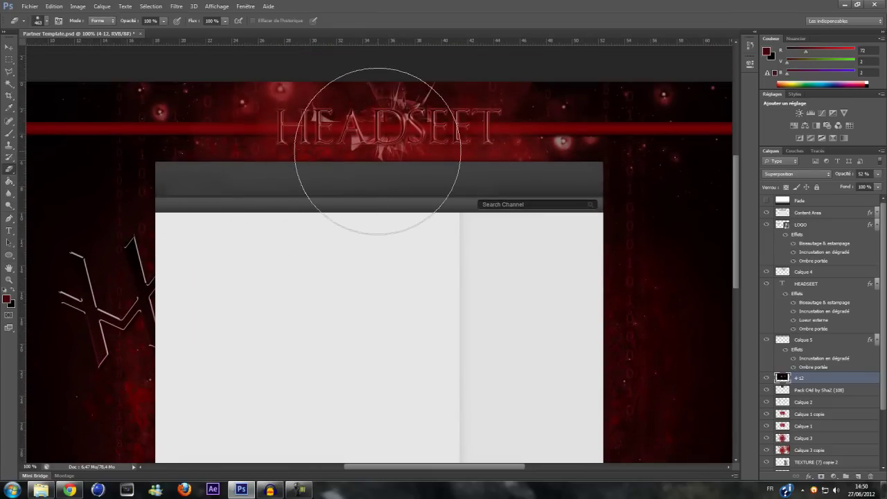
pyautogui.click(834, 342)
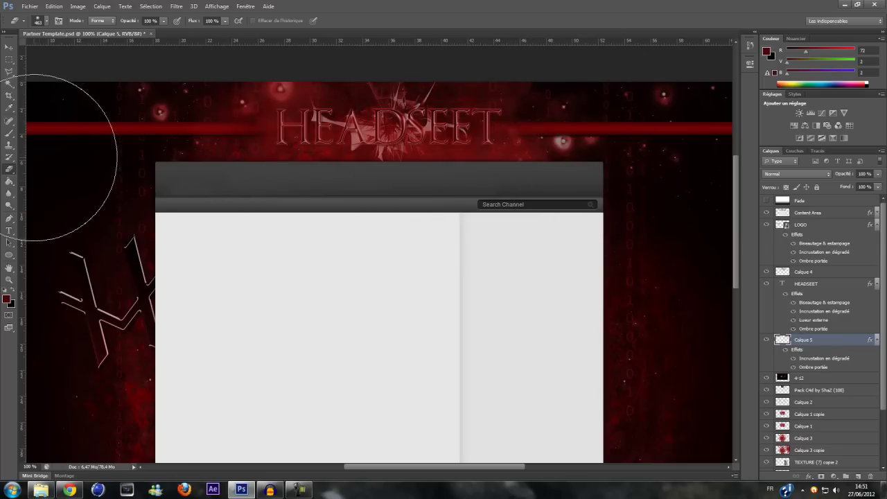
# Add the text "facebook" in the Social Logos font at 100 pt over the band, beside the start of the HEADSEET title.
pyautogui.click(9, 231)
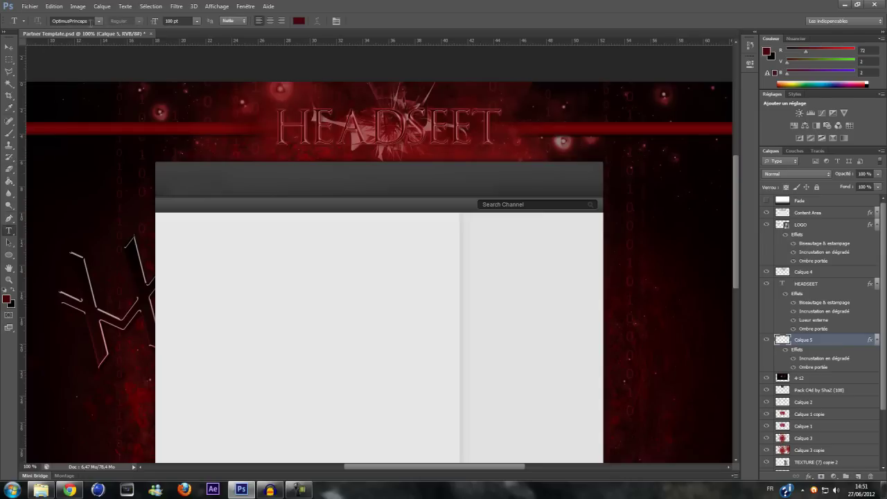
pyautogui.click(100, 22)
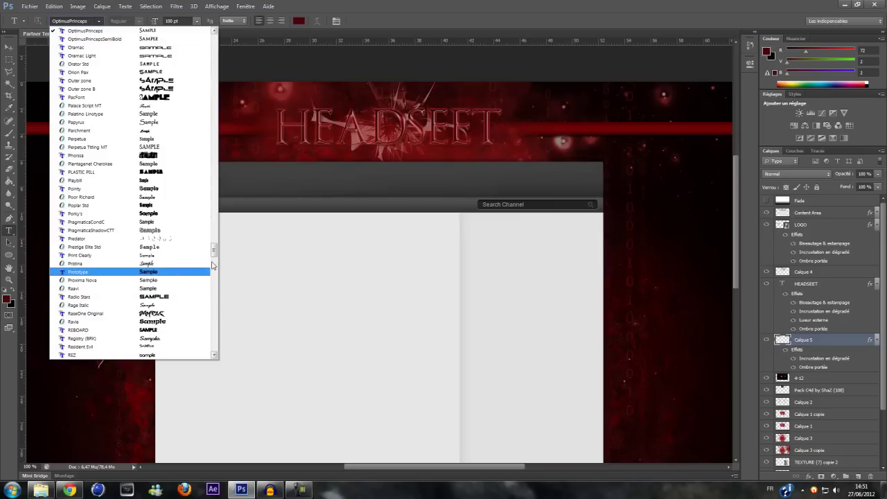
pyautogui.moveTo(214, 252); pyautogui.dragTo(209, 289)
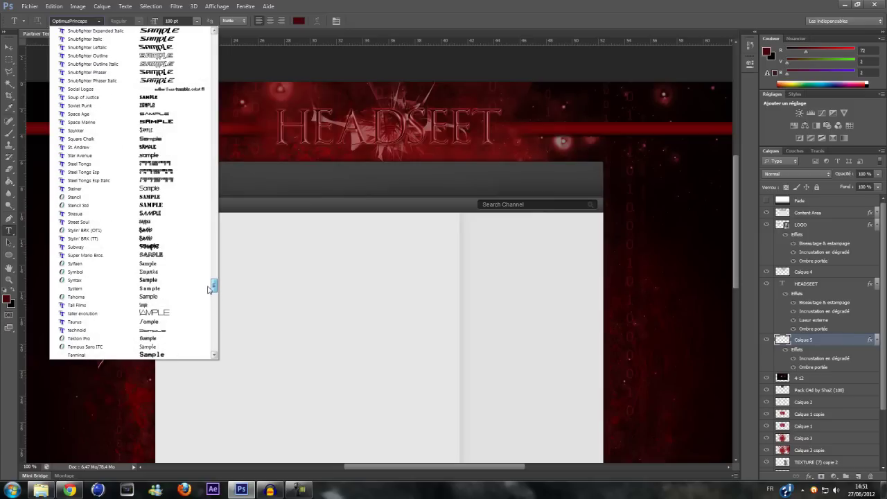
pyautogui.click(100, 89)
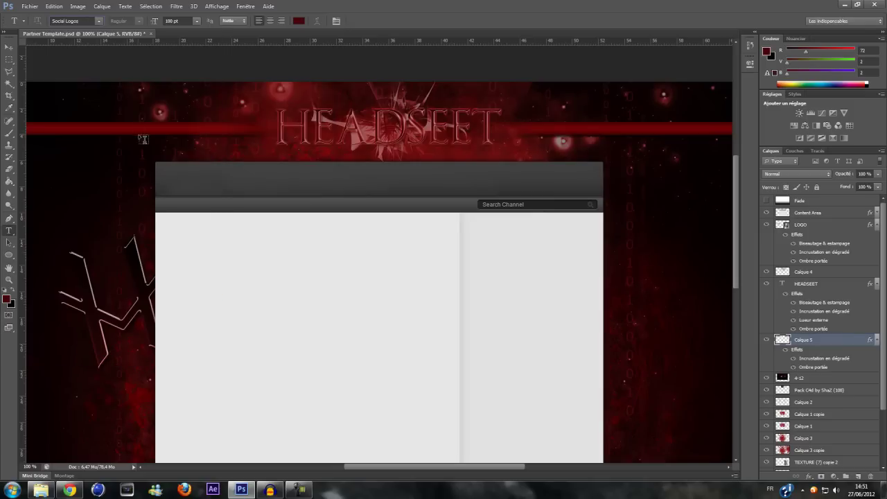
pyautogui.click(150, 127)
pyautogui.write('facebook')
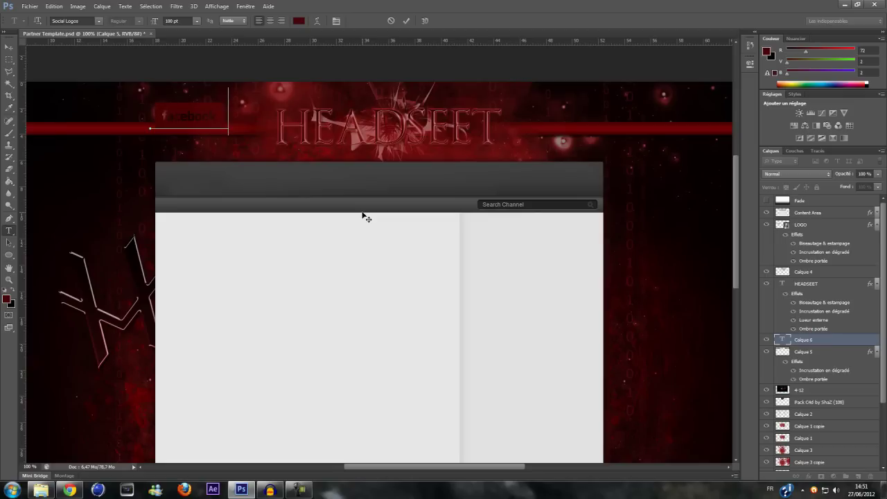
pyautogui.write('a')
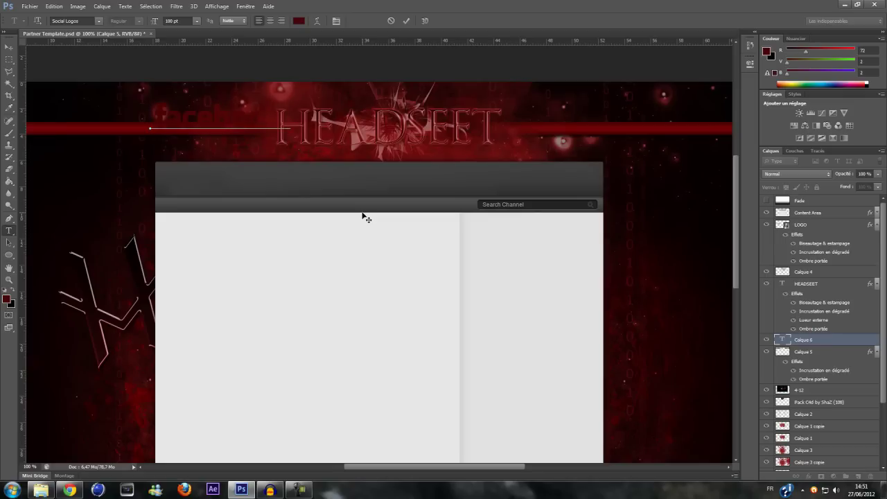
# Set the colour of the whole facebook logo text to white (ffffff).
pyautogui.hotkey('ctrl', 'a')
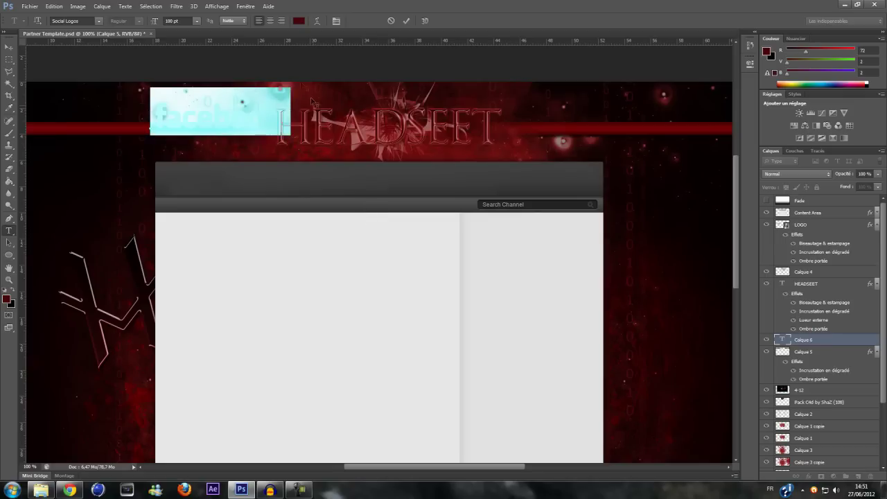
pyautogui.click(299, 22)
pyautogui.moveTo(500, 336); pyautogui.dragTo(406, 291)
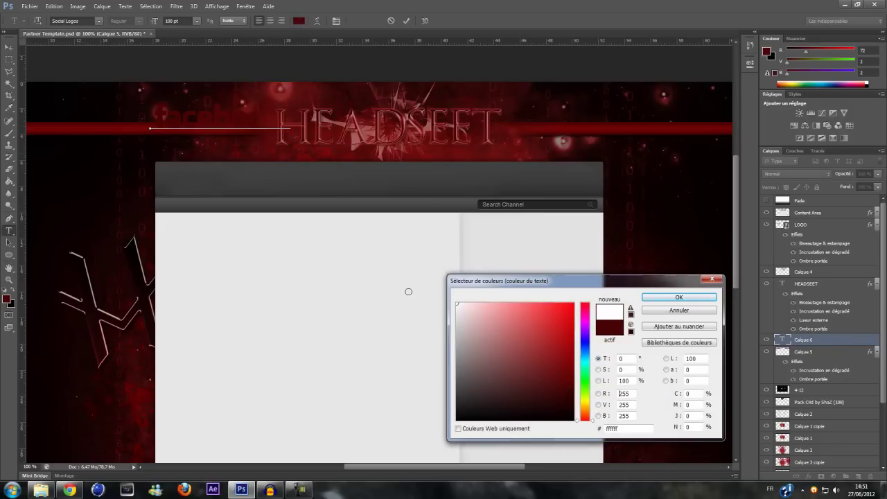
pyautogui.click(671, 302)
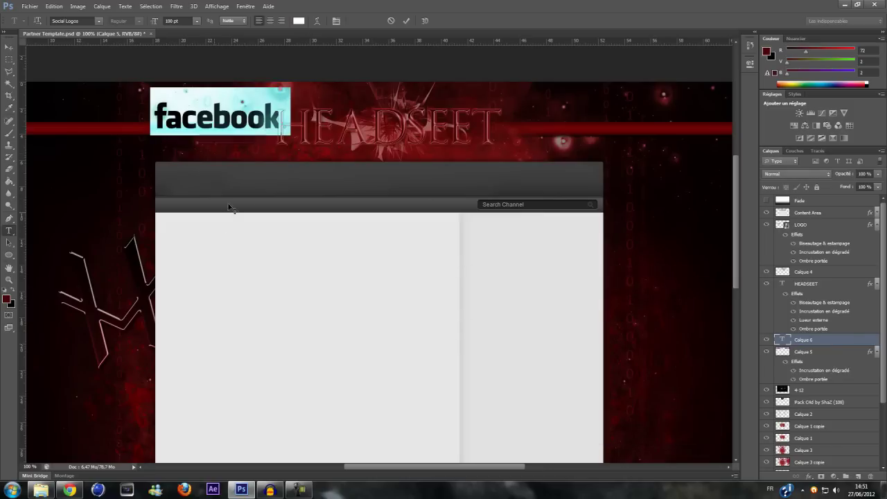
# Rasterize the facebook text layer and delete the letters after the f with a rectangular selection.
pyautogui.click(10, 47)
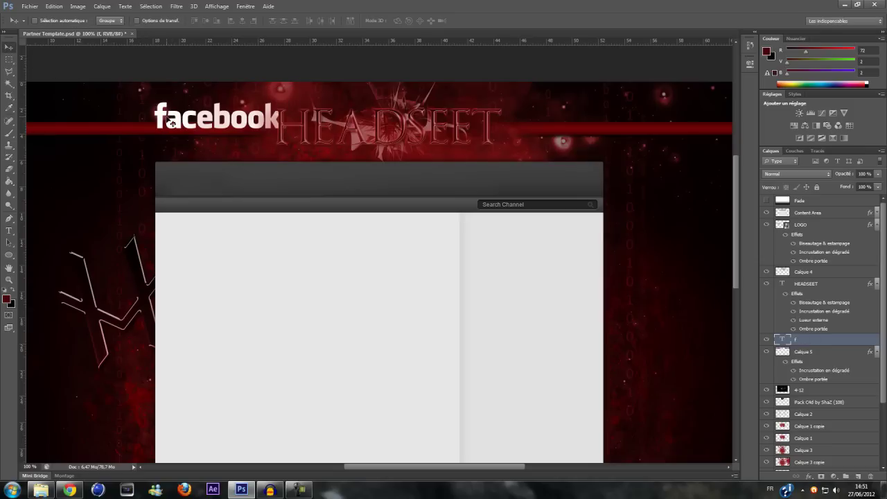
pyautogui.click(9, 59)
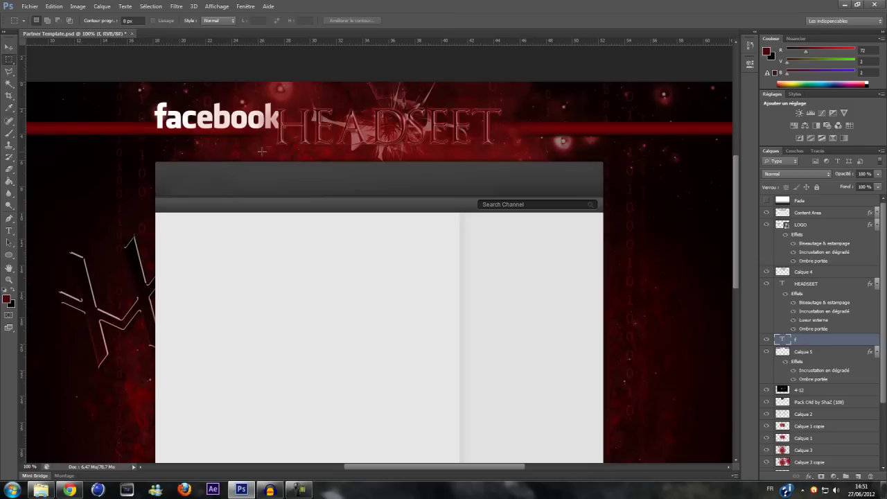
pyautogui.moveTo(289, 139); pyautogui.dragTo(170, 105)
pyautogui.press('Delete')
pyautogui.press('Return')
pyautogui.click(9, 169)
pyautogui.click(399, 271)
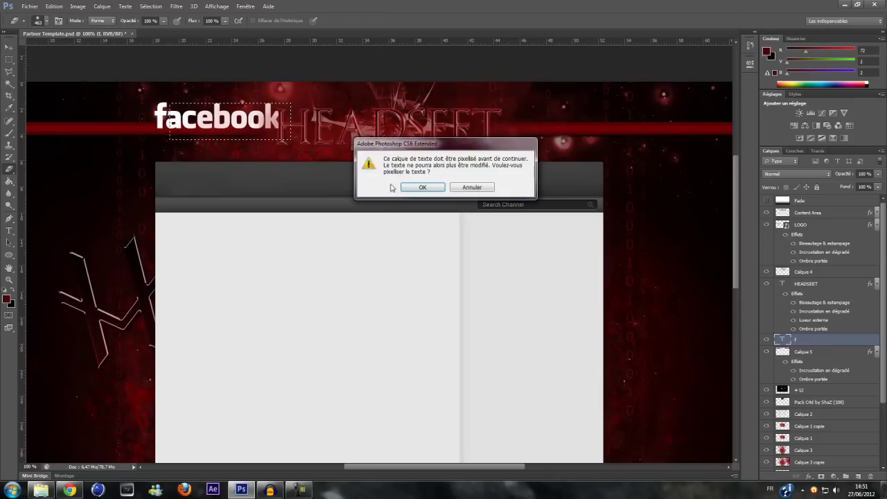
pyautogui.click(402, 188)
pyautogui.press('Delete')
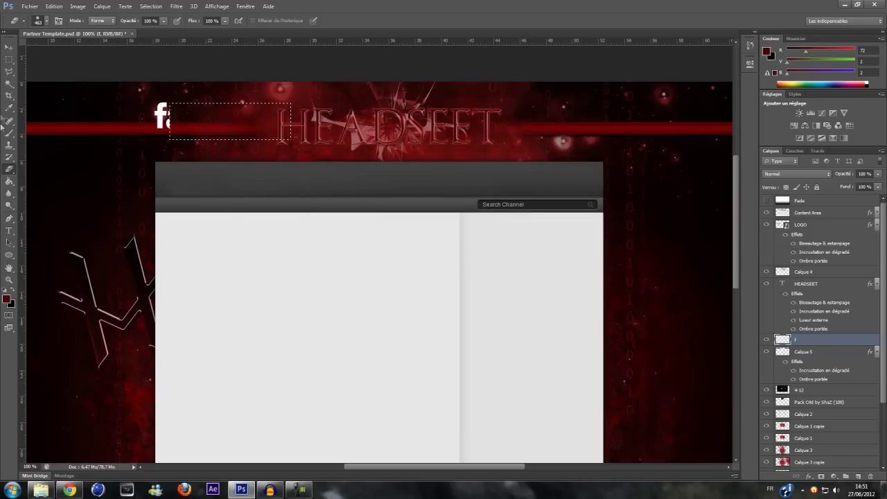
pyautogui.click(9, 47)
pyautogui.hotkey('ctrl', 'd')
# Erase the leftover fragment of the letter a beside the f with a 45 px eraser.
pyautogui.hotkey('ctrl', '+')
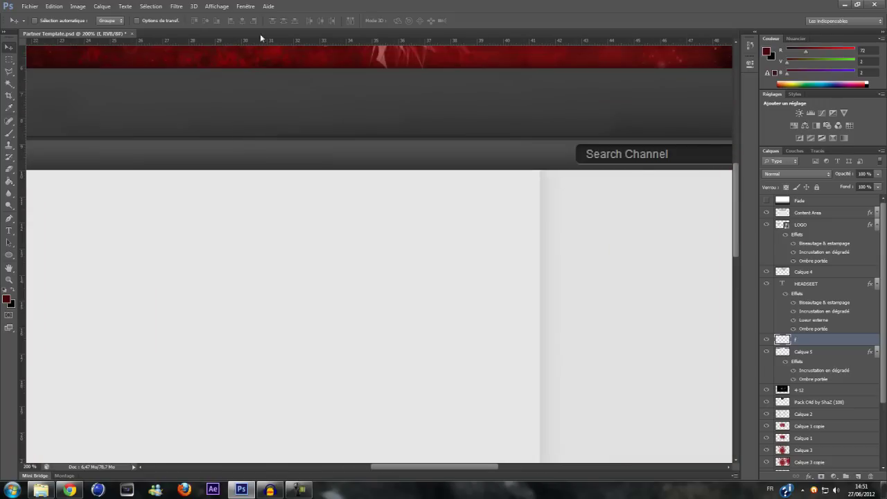
pyautogui.scroll(5, 248, 233)
pyautogui.moveTo(422, 469); pyautogui.dragTo(369, 469)
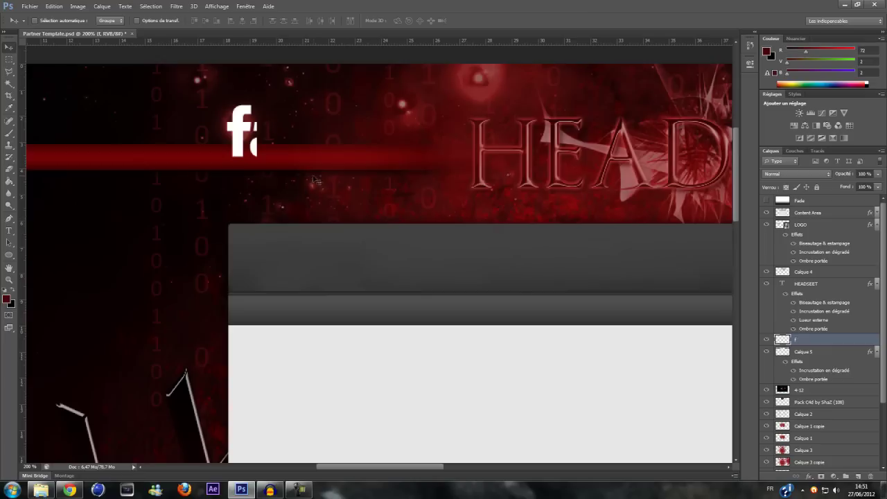
pyautogui.click(9, 170)
pyautogui.click(43, 20)
pyautogui.click(49, 49)
pyautogui.click(50, 26)
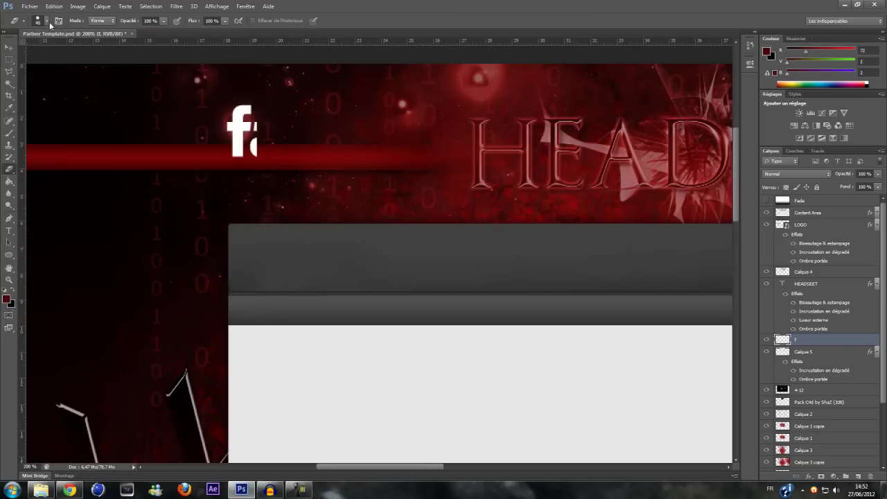
pyautogui.moveTo(281, 167); pyautogui.dragTo(276, 138)
pyautogui.click(272, 127)
# Scale the f logo to about 50% and position it on the red band's end, just before the HEADSEET title.
pyautogui.press('v')
pyautogui.moveTo(239, 140); pyautogui.dragTo(423, 164)
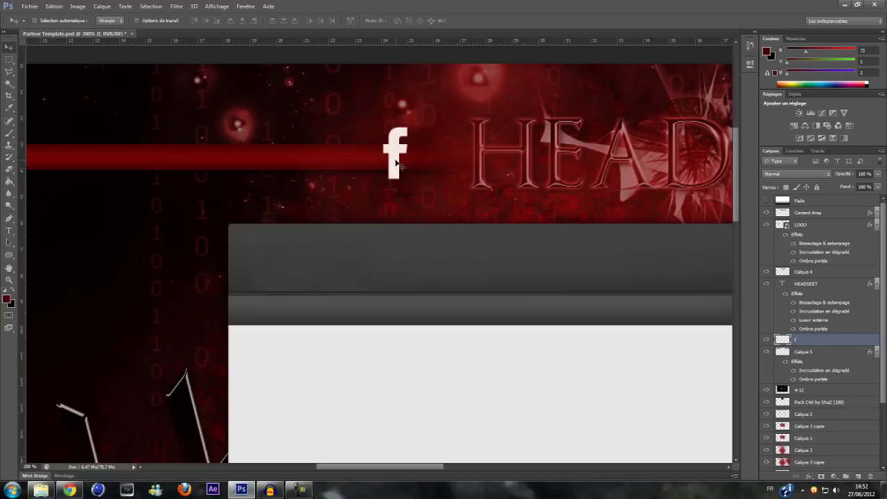
pyautogui.hotkey('ctrl', 't')
pyautogui.moveTo(615, 127); pyautogui.dragTo(500, 157)
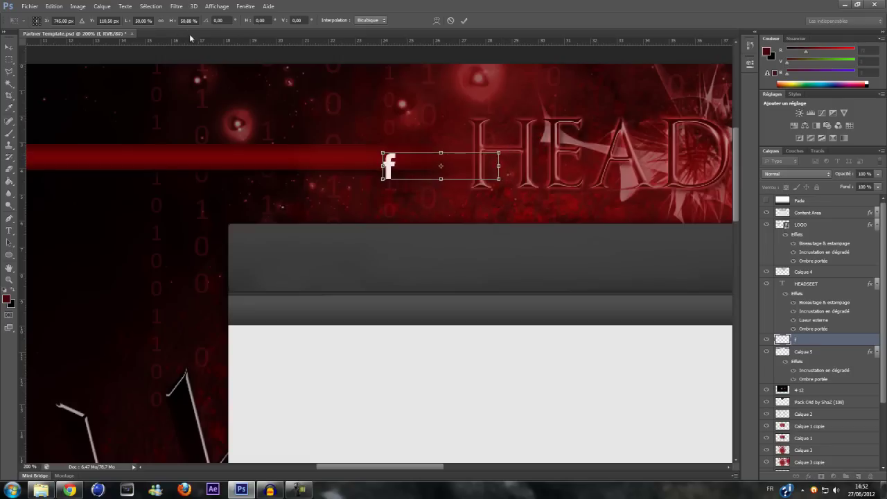
pyautogui.press('Return')
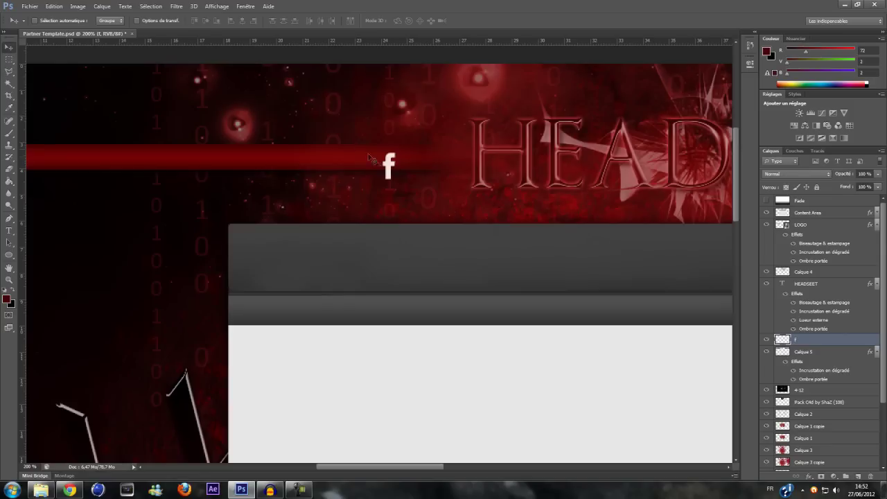
pyautogui.moveTo(387, 170); pyautogui.dragTo(388, 161)
pyautogui.doubleClick(824, 343)
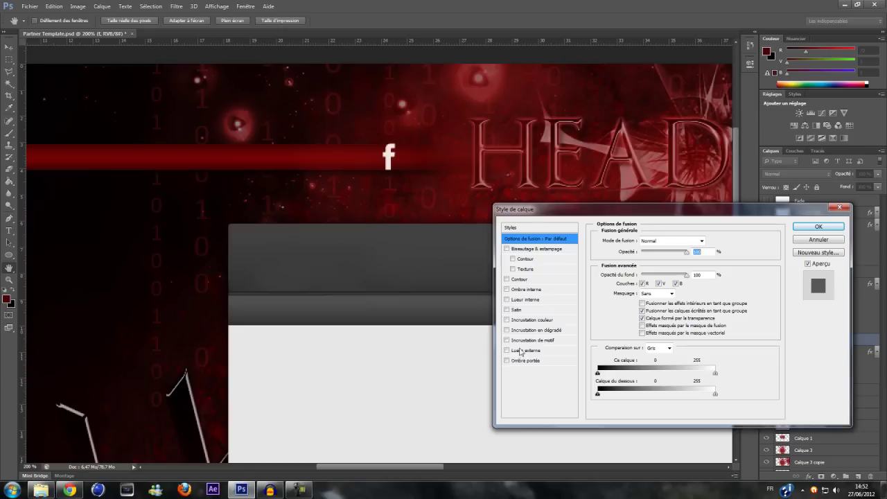
pyautogui.click(508, 330)
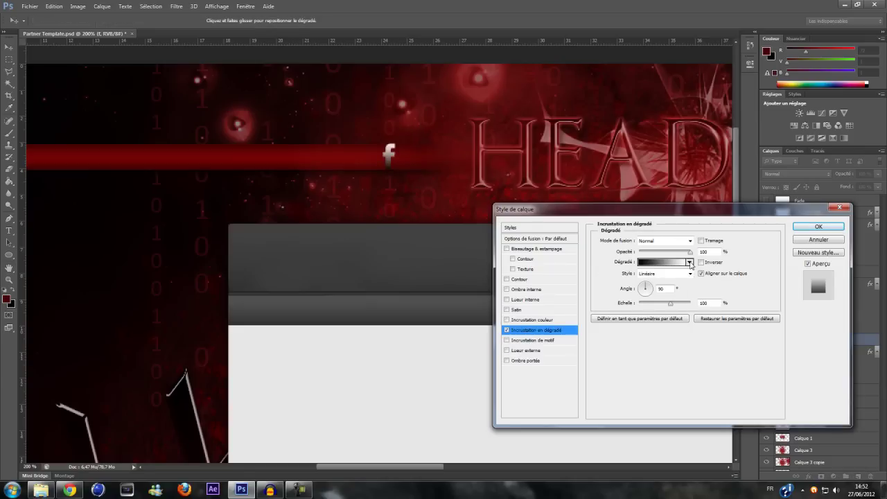
pyautogui.click(678, 266)
pyautogui.click(504, 160)
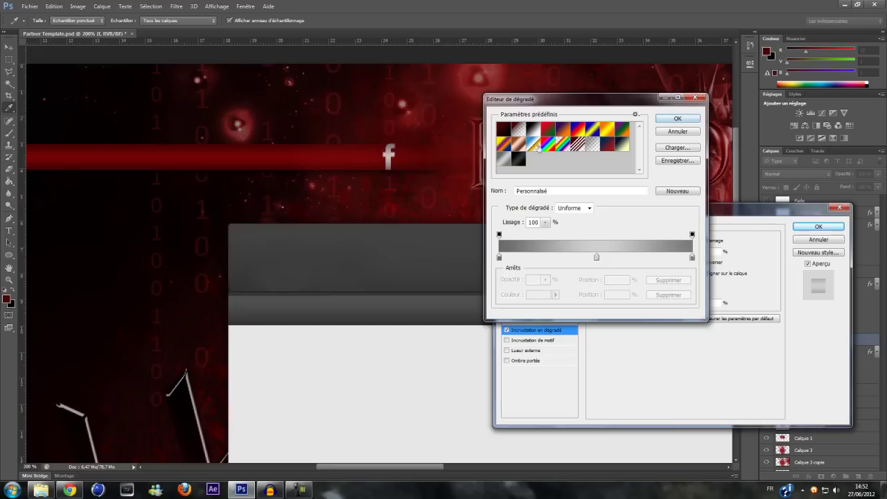
pyautogui.click(504, 131)
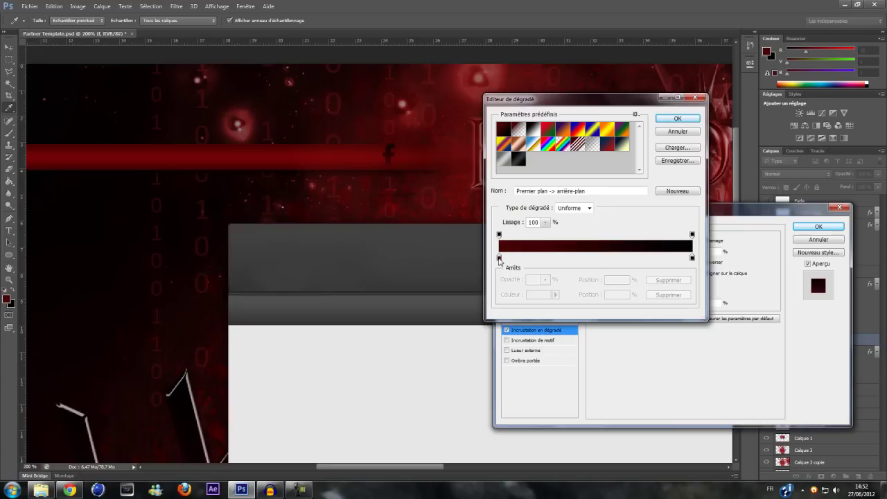
pyautogui.click(499, 258)
pyautogui.click(546, 297)
pyautogui.click(664, 310)
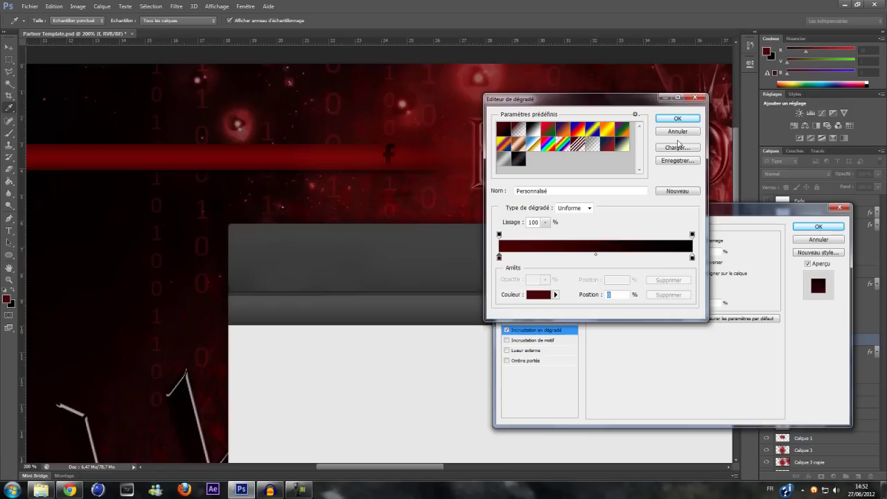
pyautogui.click(677, 131)
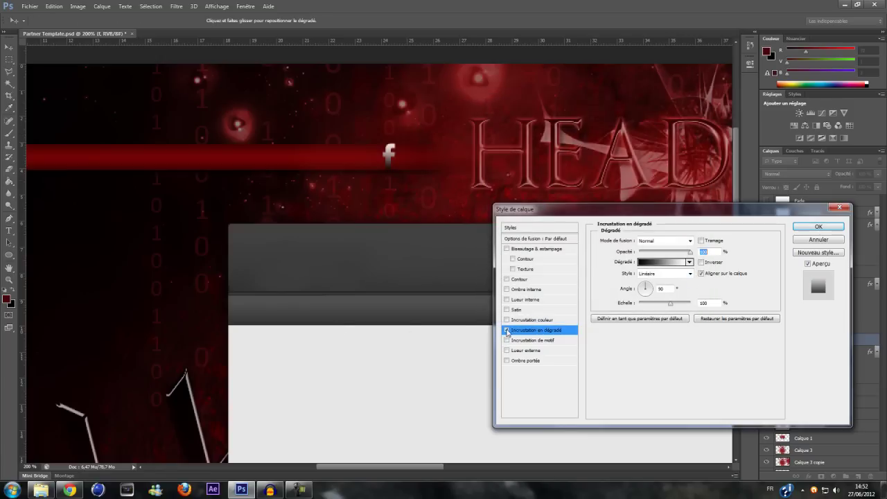
pyautogui.click(817, 227)
# Select the f logo's pixels and fill them with red (RGB 184, 25, 25) using the Paint Bucket.
pyautogui.keyDown('ctrl'); pyautogui.click(781, 340); pyautogui.keyUp('ctrl')
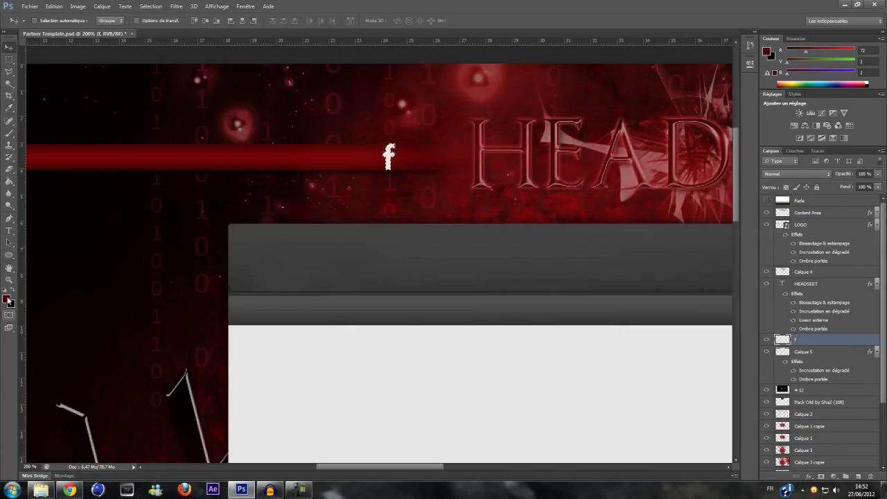
pyautogui.click(7, 299)
pyautogui.moveTo(542, 326); pyautogui.dragTo(549, 313)
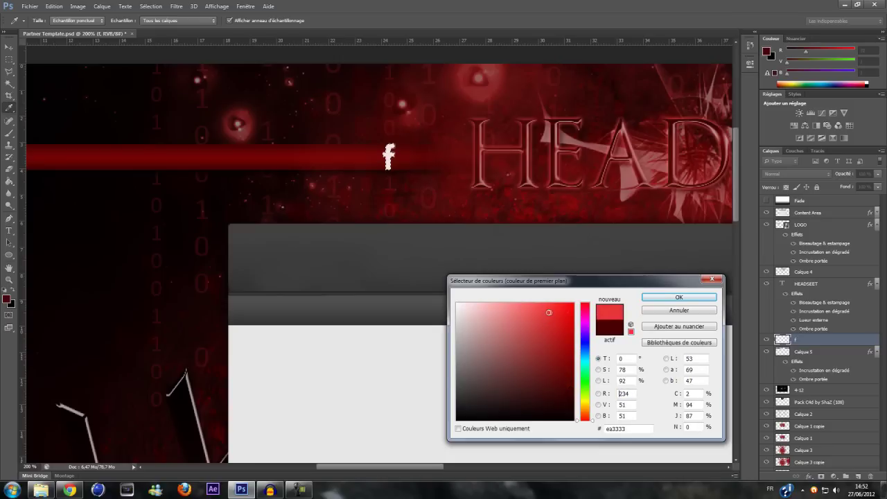
pyautogui.click(558, 335)
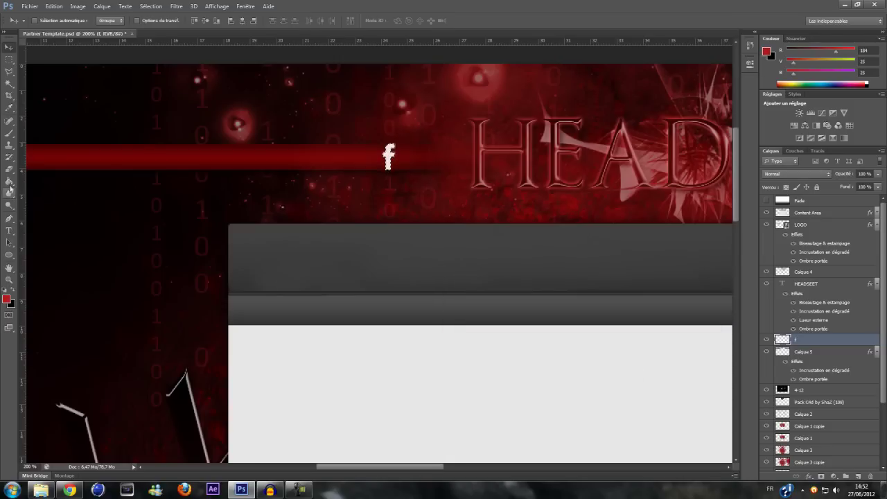
pyautogui.click(9, 181)
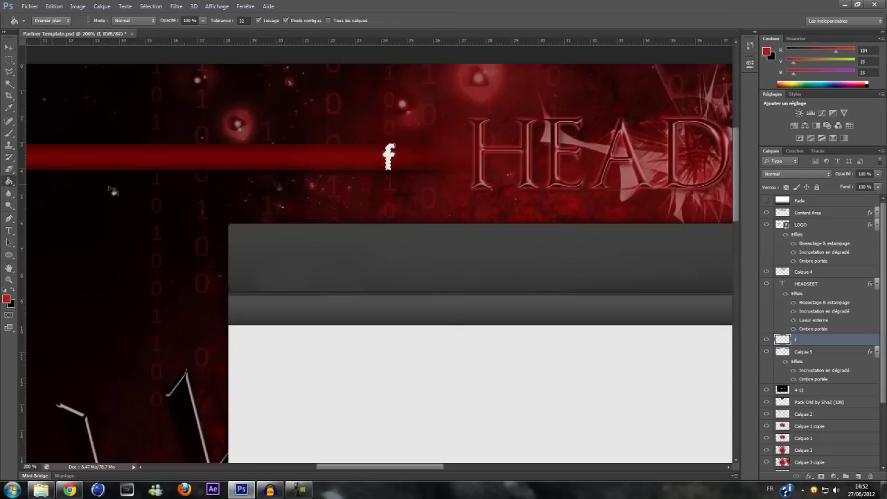
pyautogui.click(388, 158)
pyautogui.hotkey('ctrl', 'd')
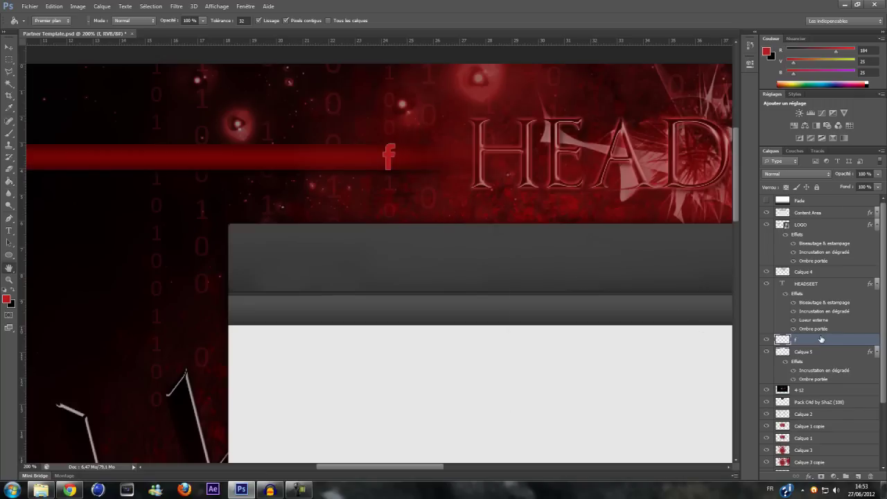
# Add an outer glow (Lueur externe) to the f layer in red (da3434).
pyautogui.doubleClick(822, 339)
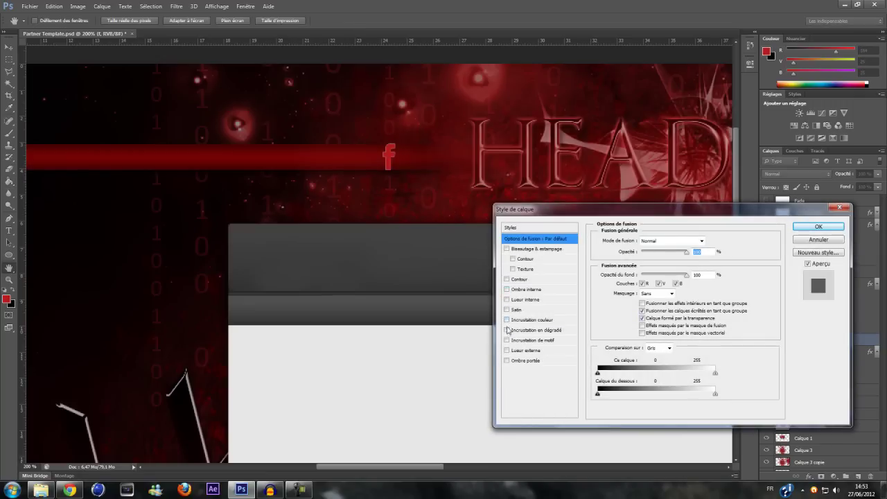
pyautogui.click(509, 350)
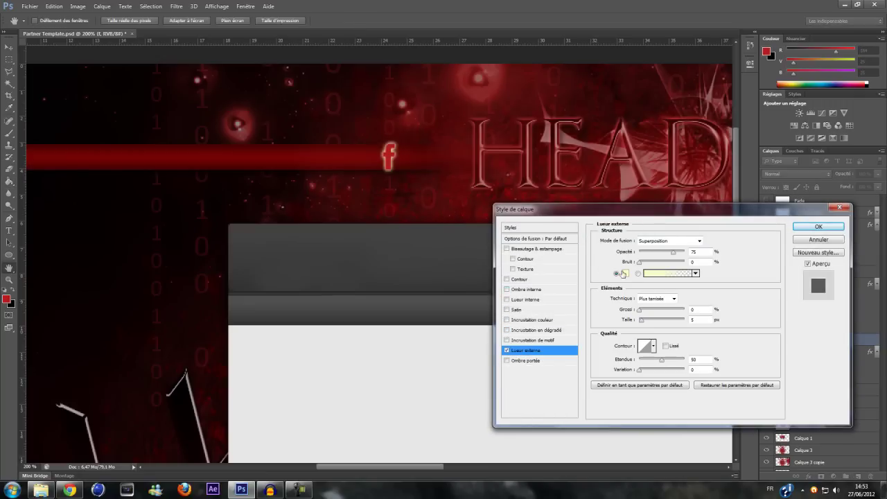
pyautogui.click(625, 273)
pyautogui.click(585, 303)
pyautogui.click(553, 327)
pyautogui.moveTo(552, 327); pyautogui.dragTo(545, 320)
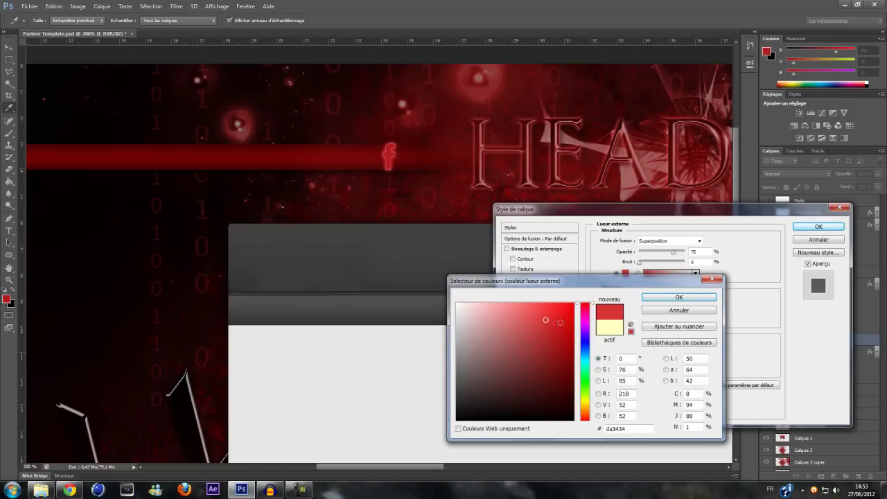
pyautogui.click(678, 299)
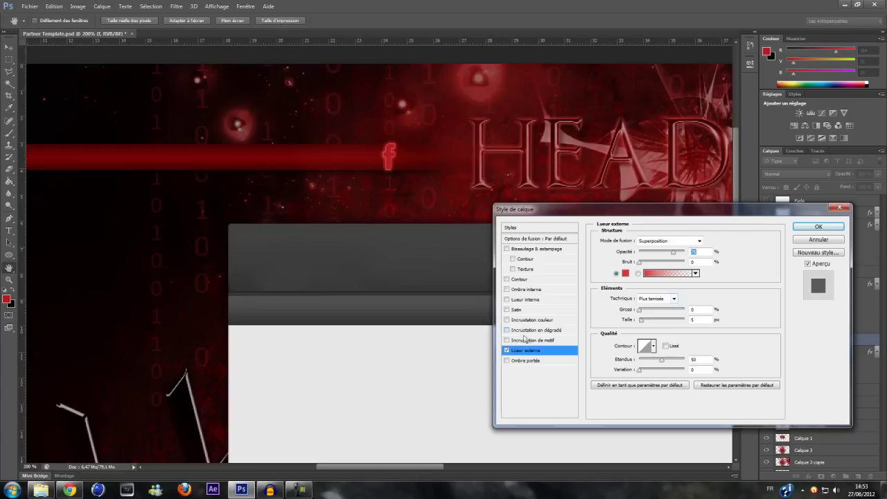
# Add a 1 px white (ffffff) outside stroke (Contour) to the f layer and apply the layer style.
pyautogui.click(520, 280)
pyautogui.moveTo(646, 241); pyautogui.dragTo(619, 246)
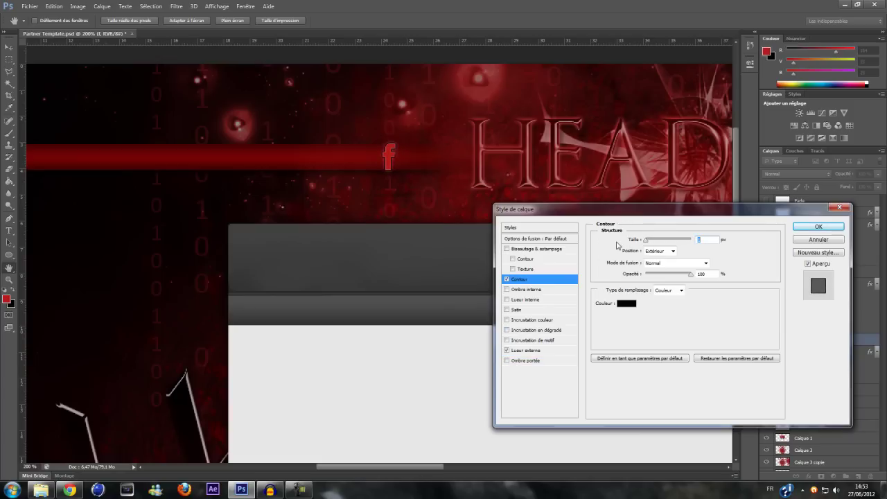
pyautogui.click(623, 306)
pyautogui.click(457, 304)
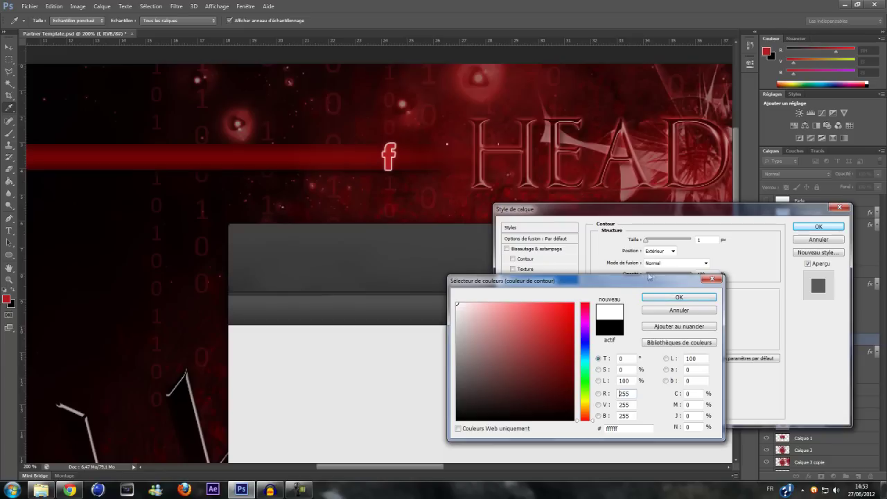
pyautogui.click(704, 297)
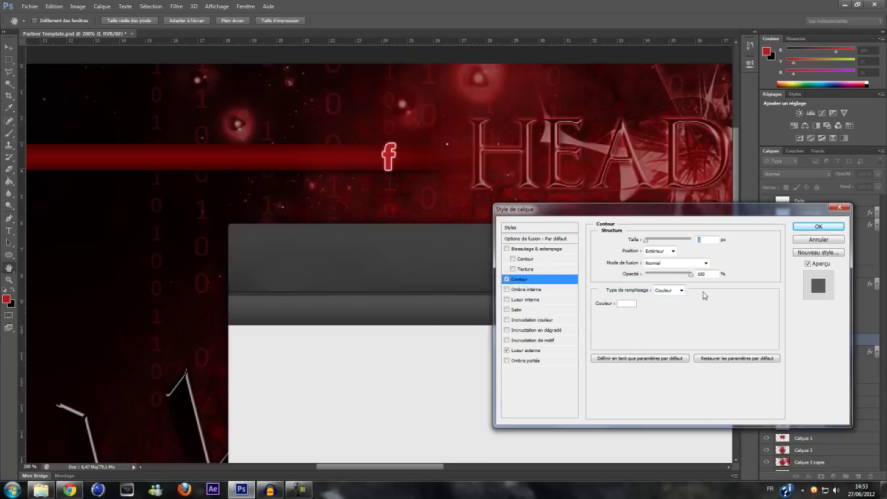
pyautogui.click(802, 229)
pyautogui.click(13, 170)
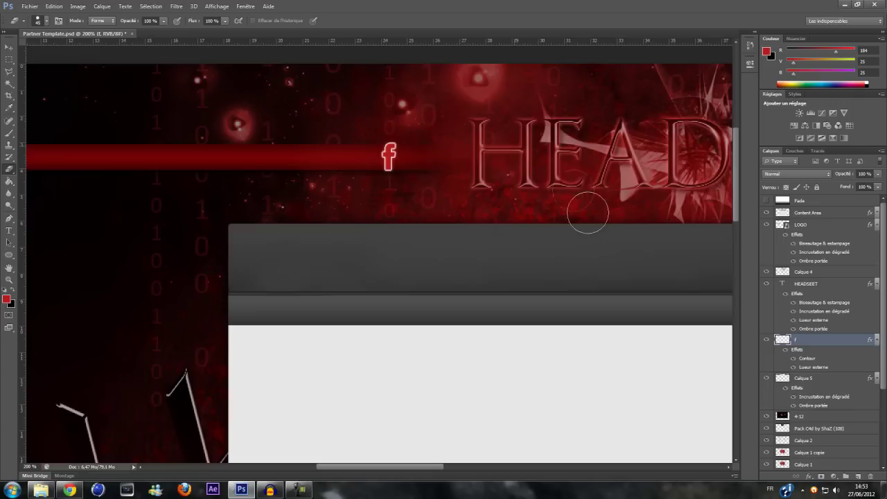
pyautogui.moveTo(413, 155); pyautogui.dragTo(434, 152)
pyautogui.hotkey('ctrl', 'z')
pyautogui.click(10, 48)
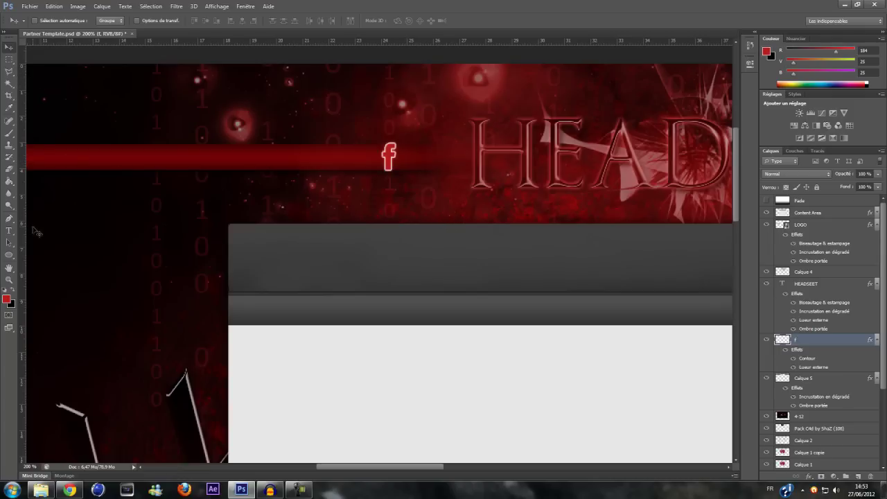
# Add a dark gradient overlay (Incrustation en dégradé) to the f layer with its blend mode set to Incrustation.
pyautogui.doubleClick(814, 341)
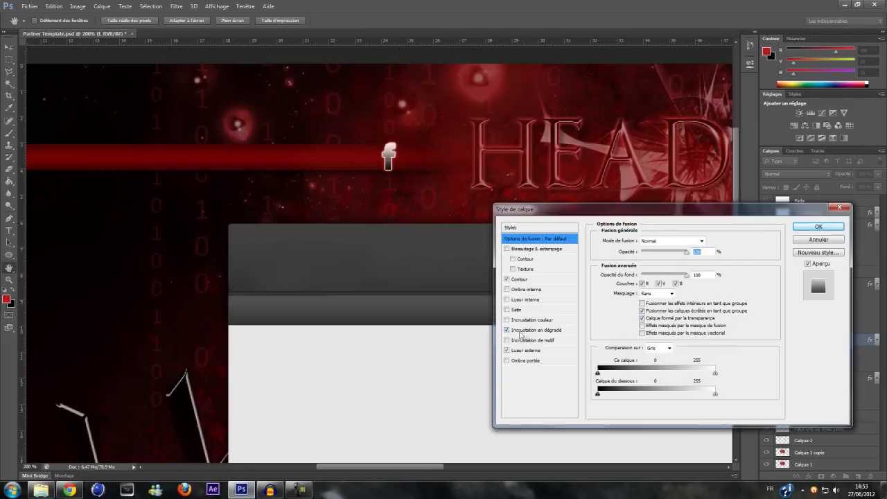
pyautogui.click(527, 331)
pyautogui.click(662, 266)
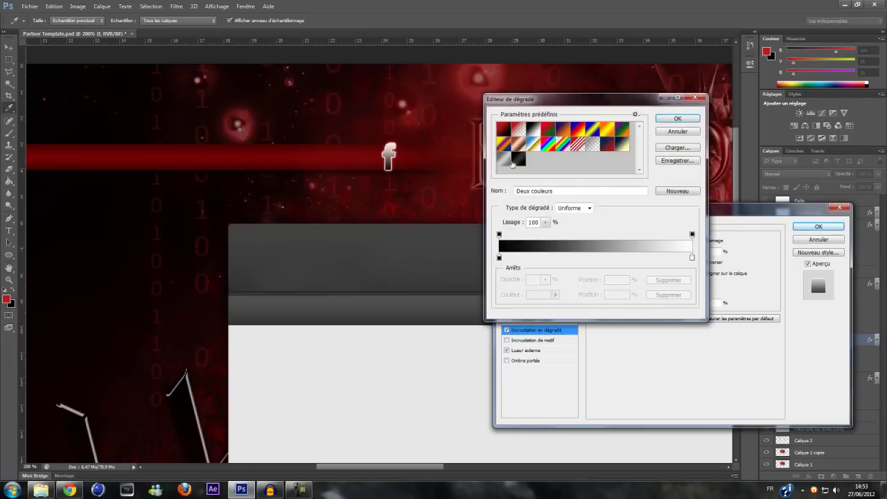
pyautogui.click(594, 258)
pyautogui.click(671, 119)
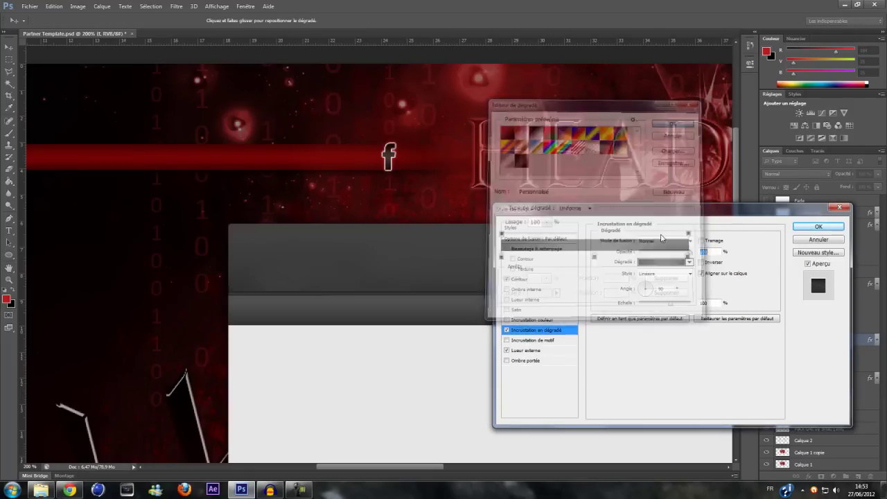
pyautogui.click(662, 241)
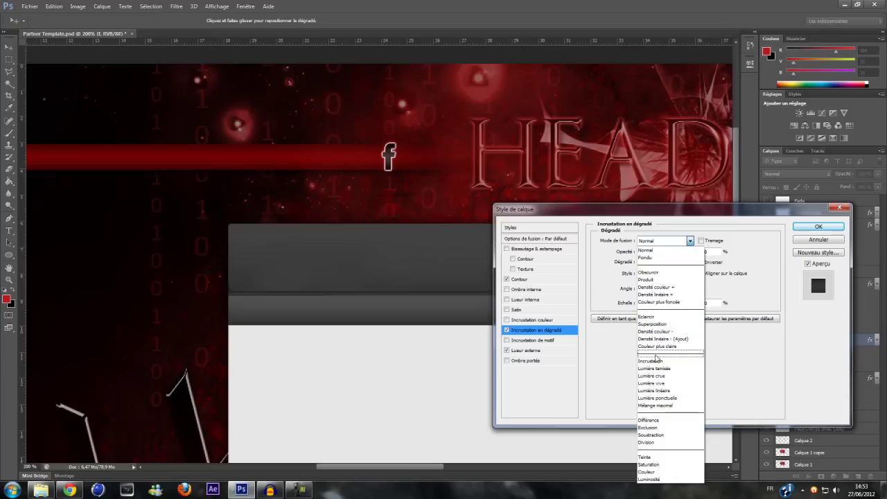
pyautogui.click(651, 362)
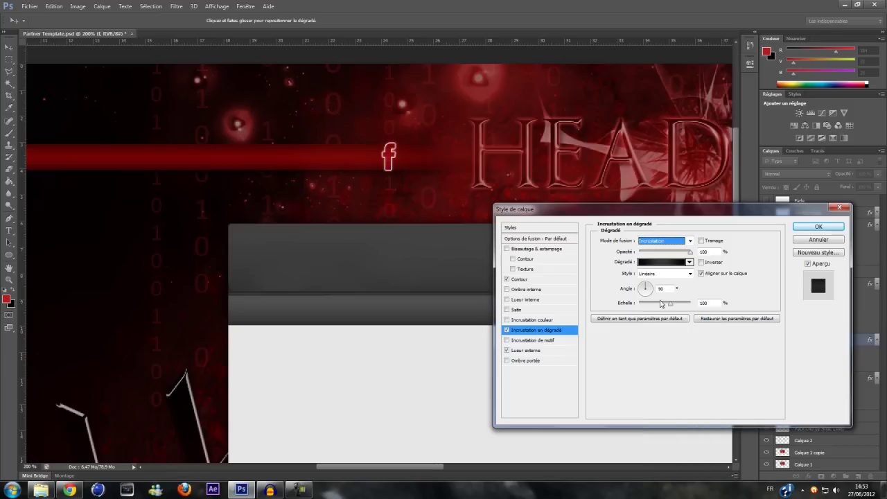
# Lower the opacity of the f layer's white stroke (Contour) to roughly half and apply the layer style.
pyautogui.click(525, 280)
pyautogui.moveTo(661, 272); pyautogui.dragTo(663, 276)
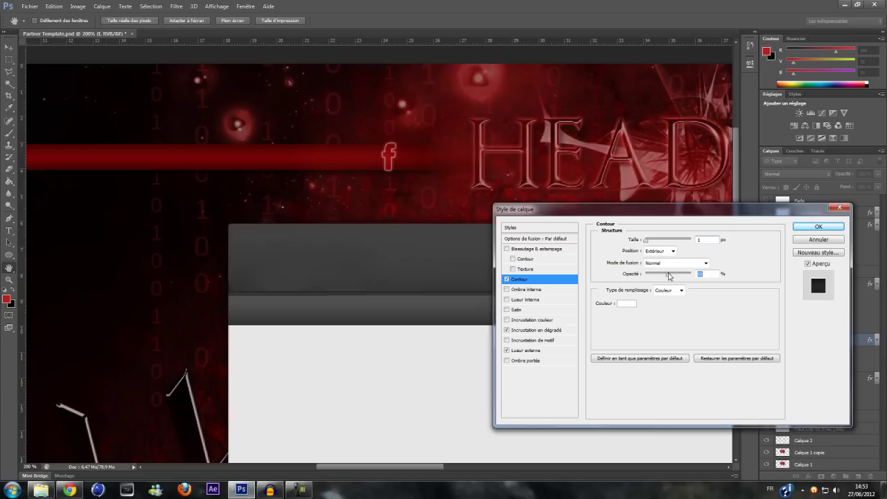
pyautogui.click(820, 228)
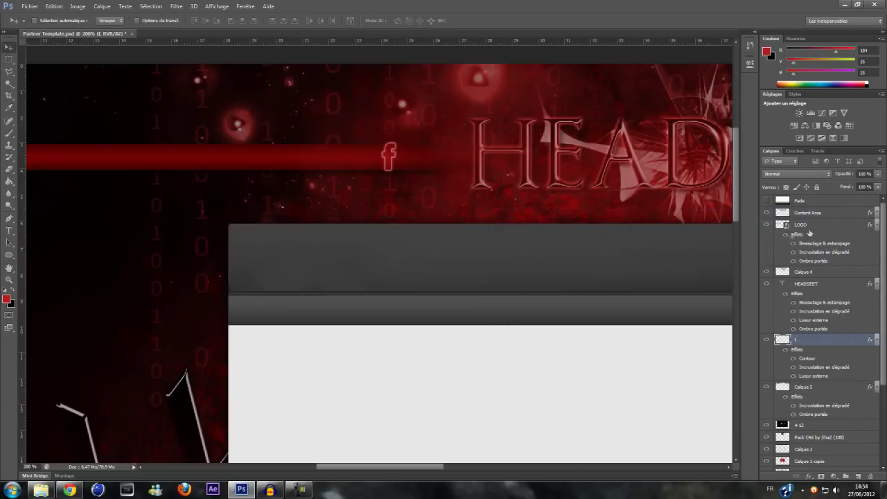
pyautogui.hotkey('ctrl', '-')
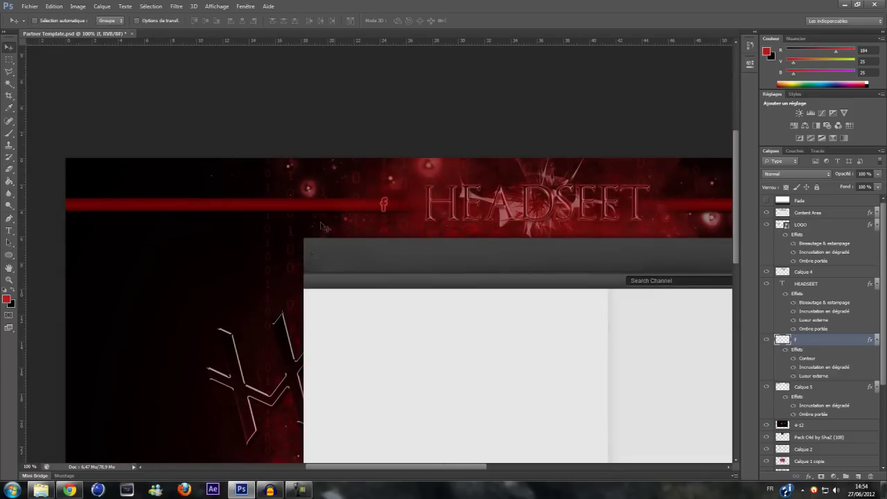
pyautogui.moveTo(452, 466); pyautogui.dragTo(479, 474)
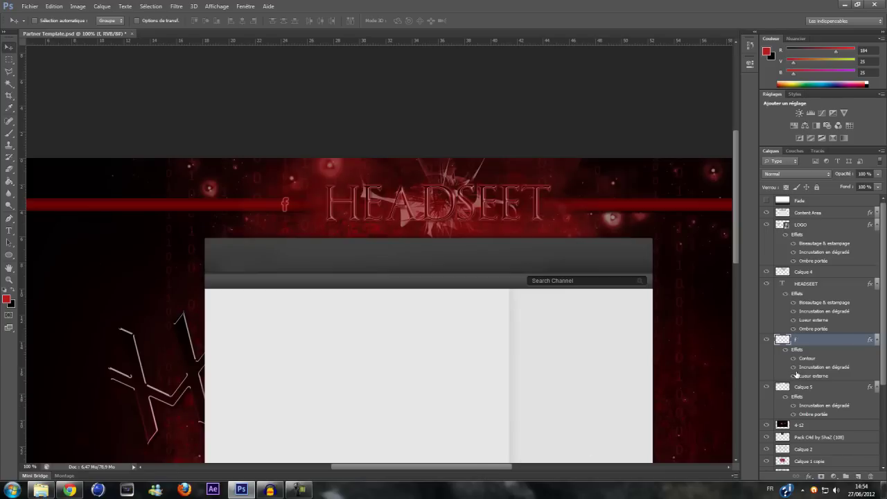
pyautogui.hotkey('ctrl', 'j')
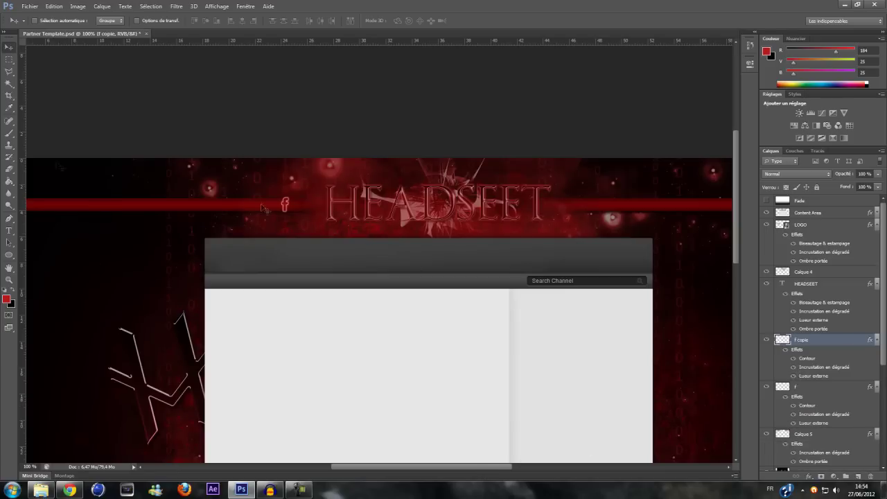
pyautogui.moveTo(356, 212); pyautogui.dragTo(660, 209)
pyautogui.press('Delete')
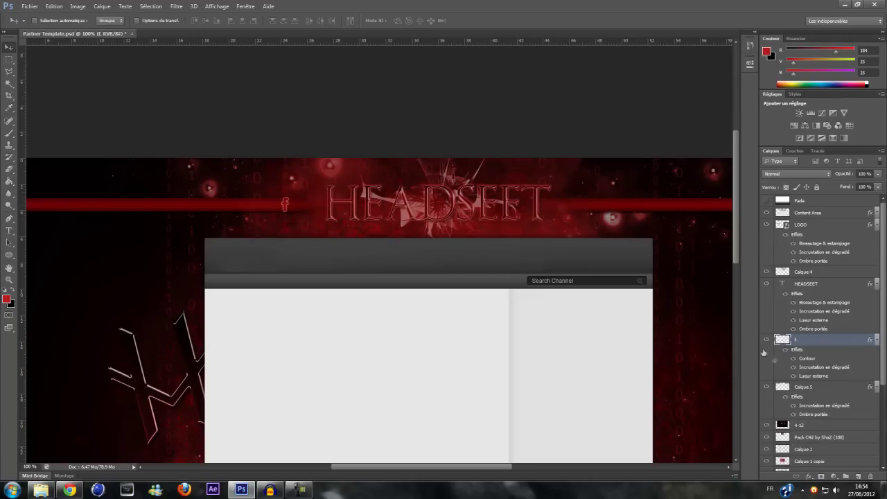
# Save the f layer's effects as a new style preset, including the layer effects.
pyautogui.doubleClick(808, 343)
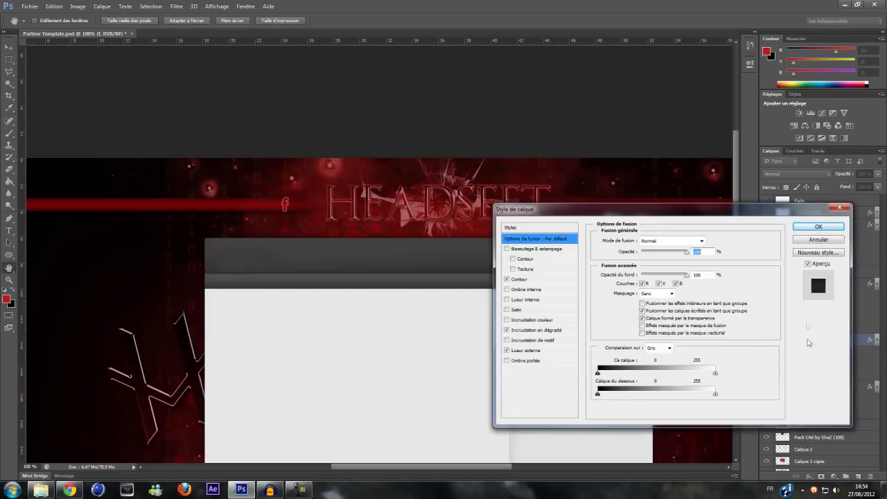
pyautogui.click(804, 253)
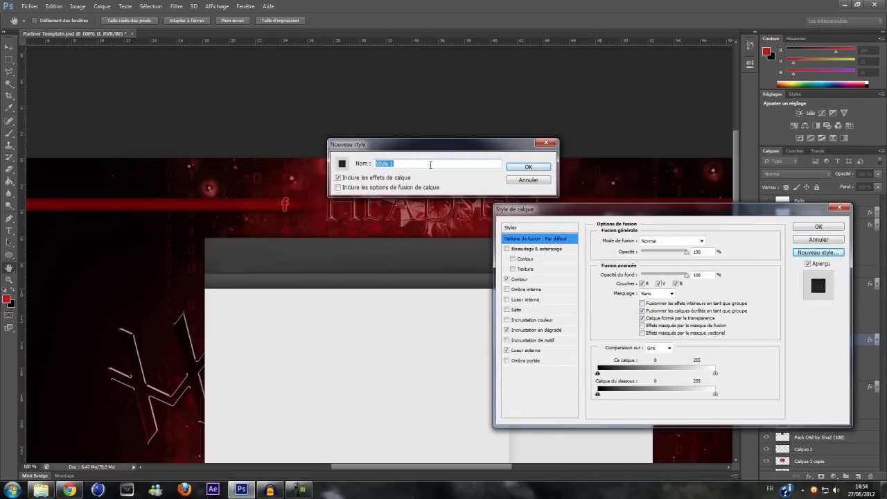
pyautogui.press('BackSpace')
pyautogui.press('Return')
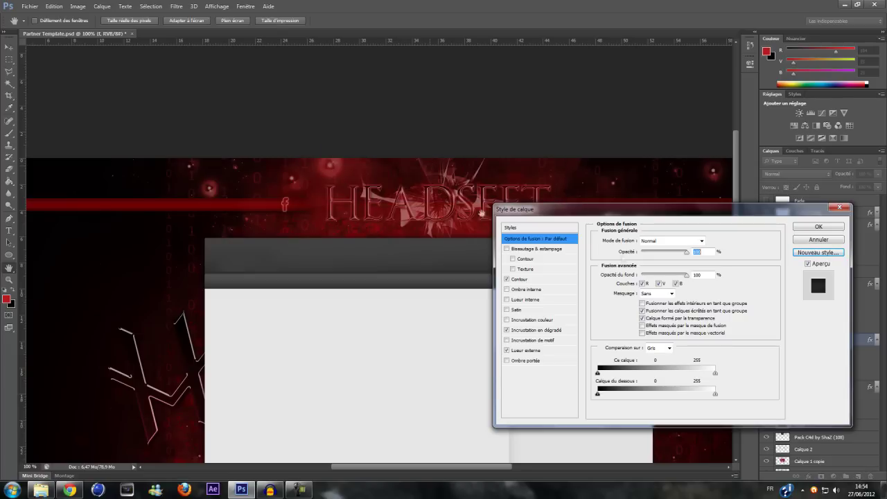
pyautogui.click(815, 228)
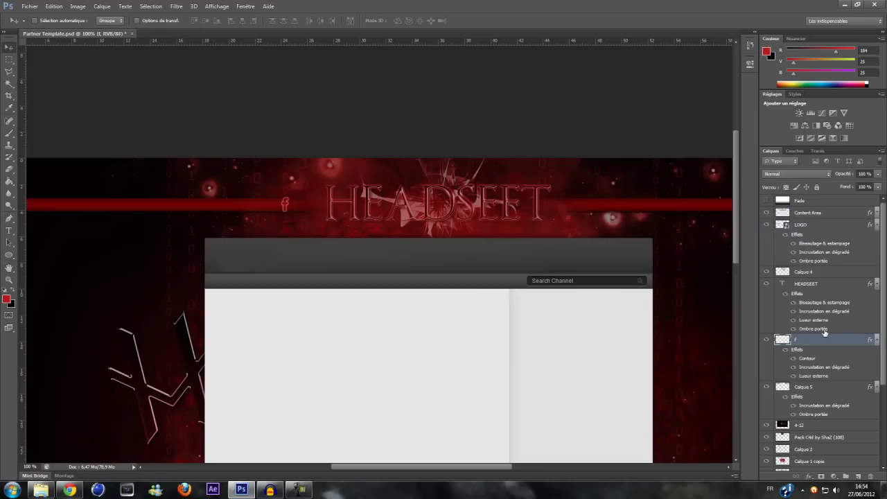
# Start an empty text layer directly above the f layer, on the red band just past the HEADSEET title.
pyautogui.click(9, 230)
pyautogui.click(364, 236)
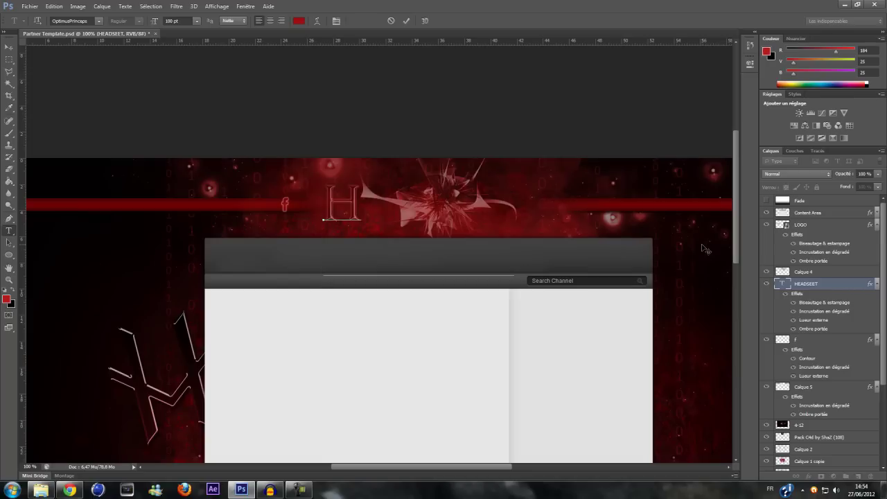
pyautogui.click(832, 341)
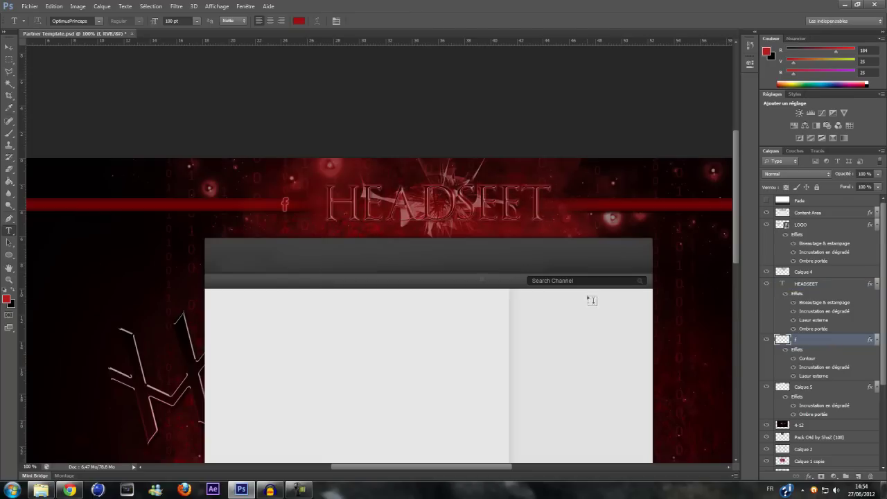
pyautogui.click(584, 208)
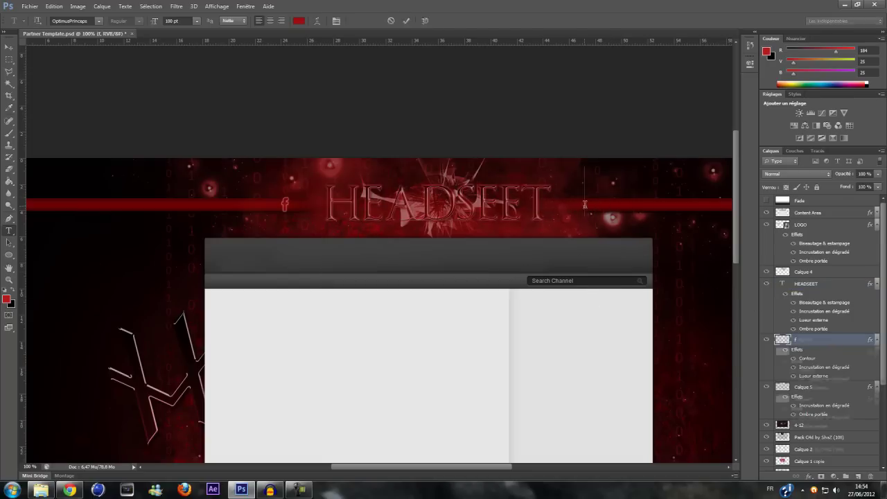
pyautogui.write('AZ')
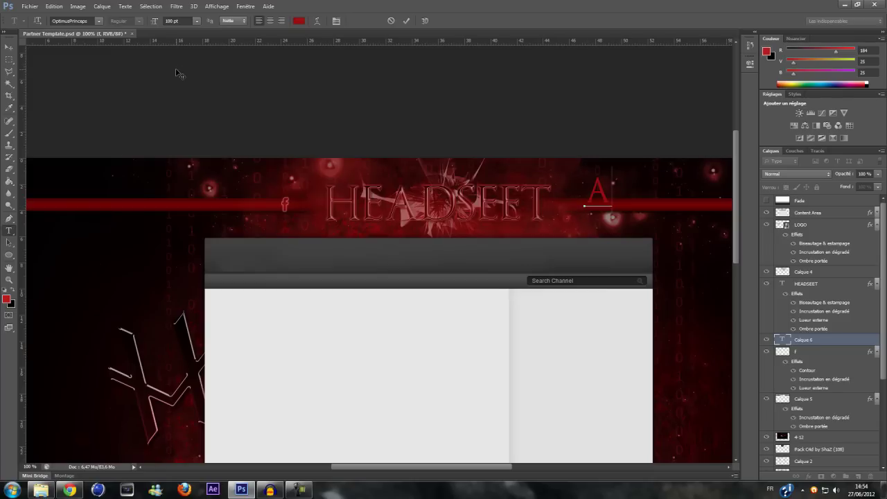
pyautogui.press('BackSpace')
pyautogui.press('BackSpace')
# Set the new text layer's font to Social Logos.
pyautogui.click(99, 21)
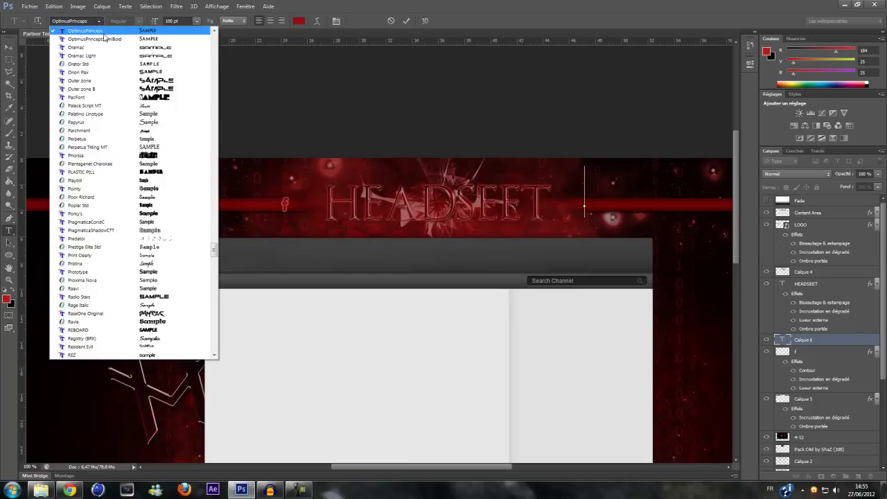
pyautogui.scroll(-9, 103, 208)
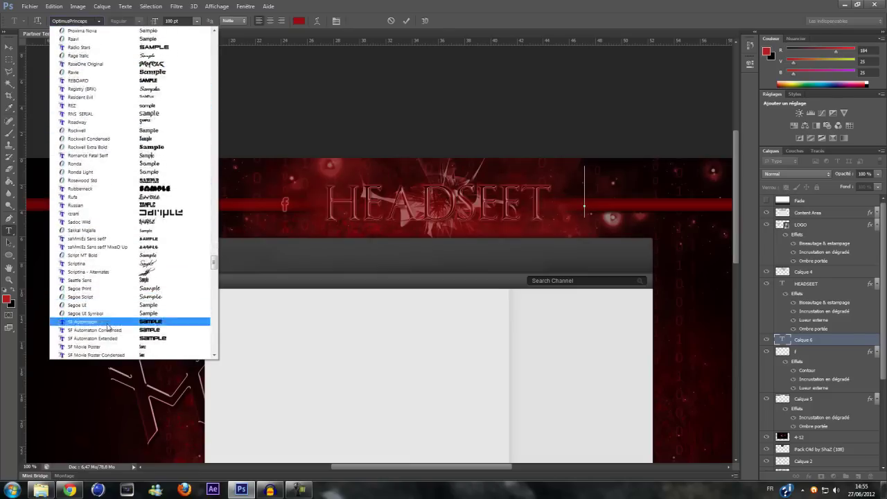
pyautogui.scroll(-5, 108, 327)
pyautogui.scroll(-1, 107, 327)
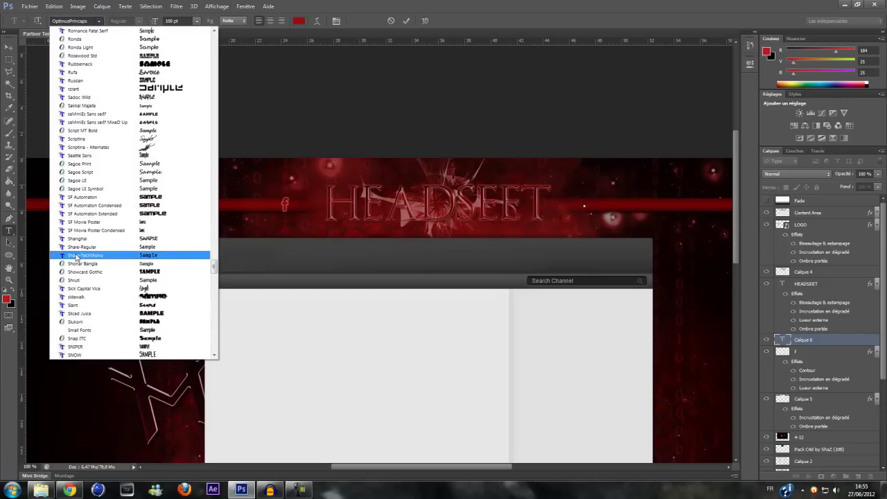
pyautogui.scroll(-3, 102, 295)
pyautogui.scroll(-6, 101, 295)
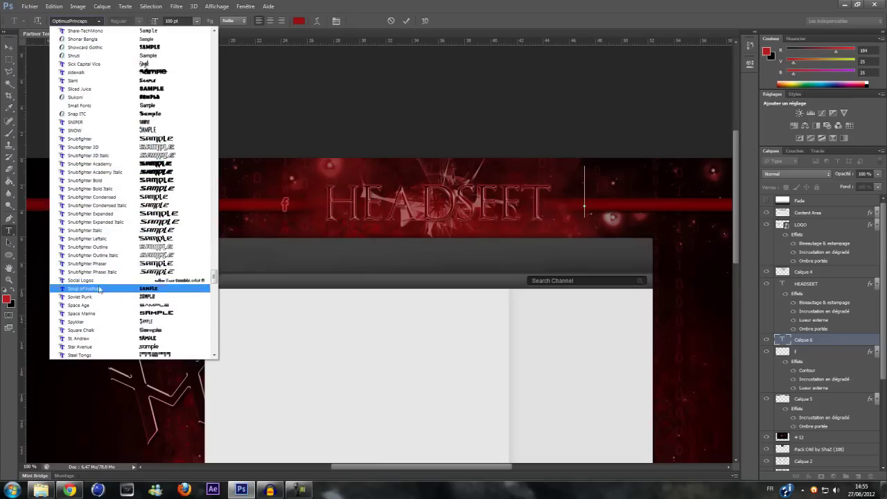
pyautogui.click(98, 281)
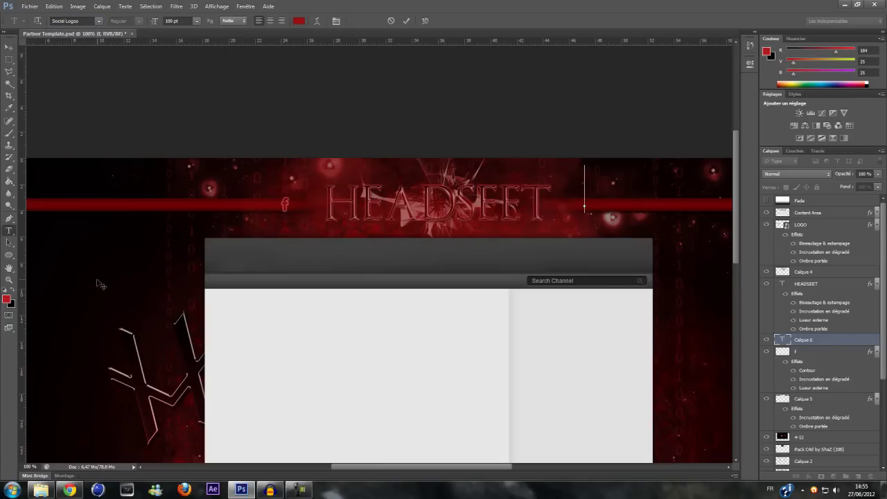
# Try Social Logos glyphs in the text layer and keep the u character, the Twitter wordmark with the bird.
pyautogui.write('b')
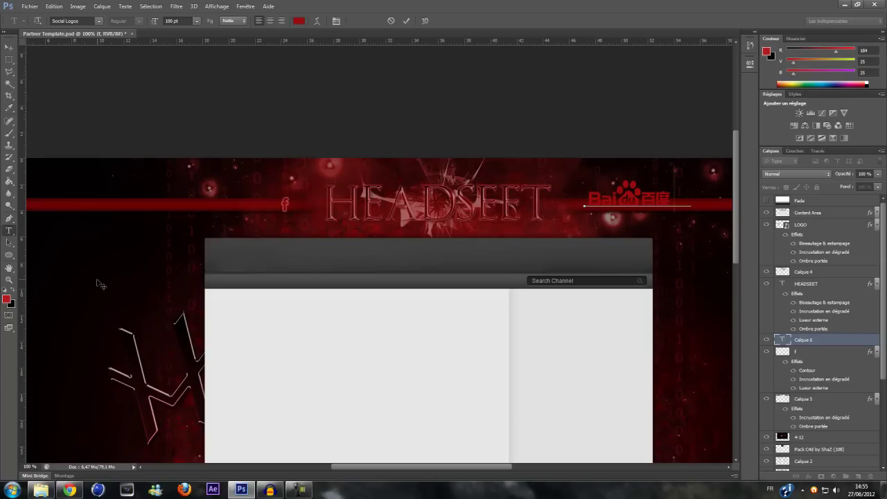
pyautogui.press('BackSpace')
pyautogui.write('v')
pyautogui.press('BackSpace')
pyautogui.write('t')
pyautogui.press('BackSpace')
pyautogui.write('t')
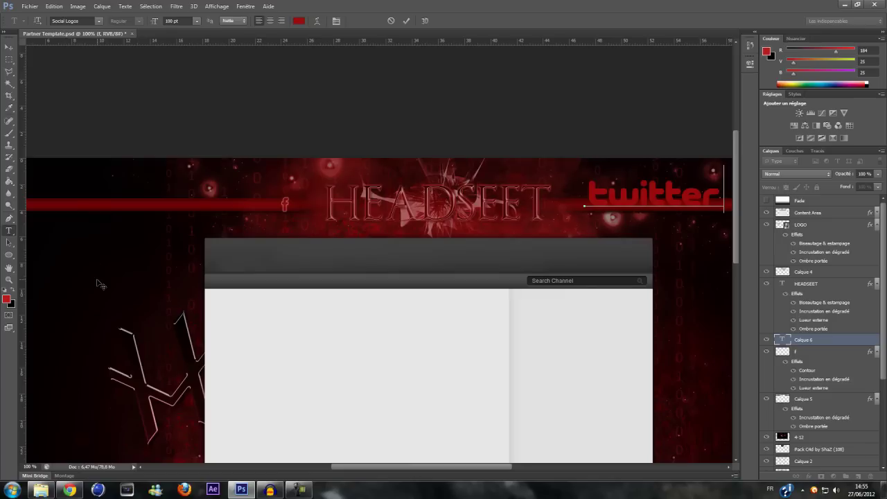
pyautogui.press('BackSpace')
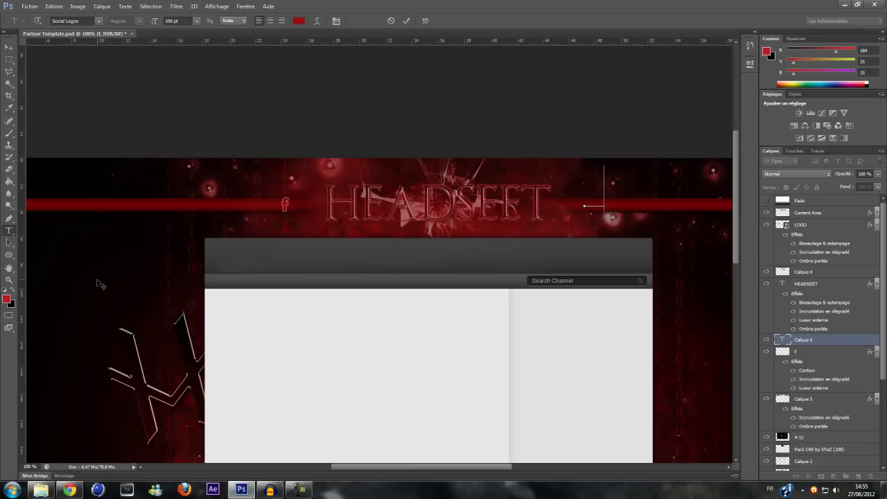
pyautogui.write('twitter')
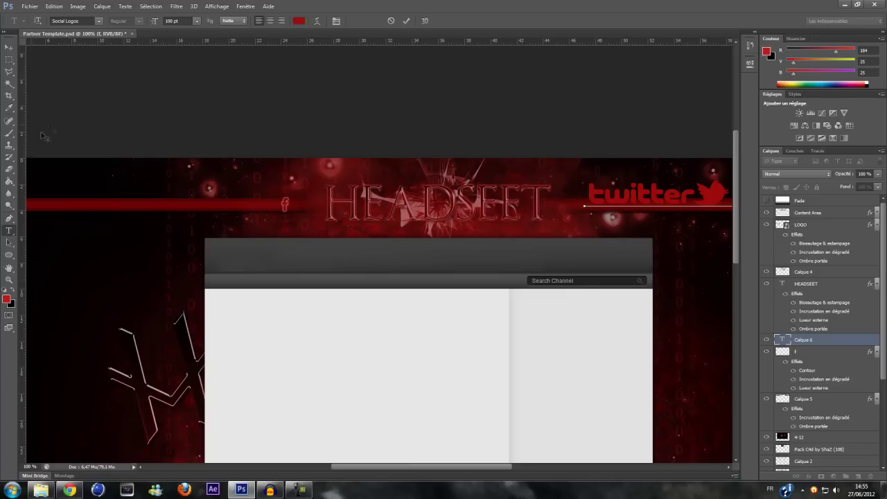
# Rasterize the Twitter text layer and delete the wordmark portion with a rectangular selection, keeping the bird.
pyautogui.click(9, 61)
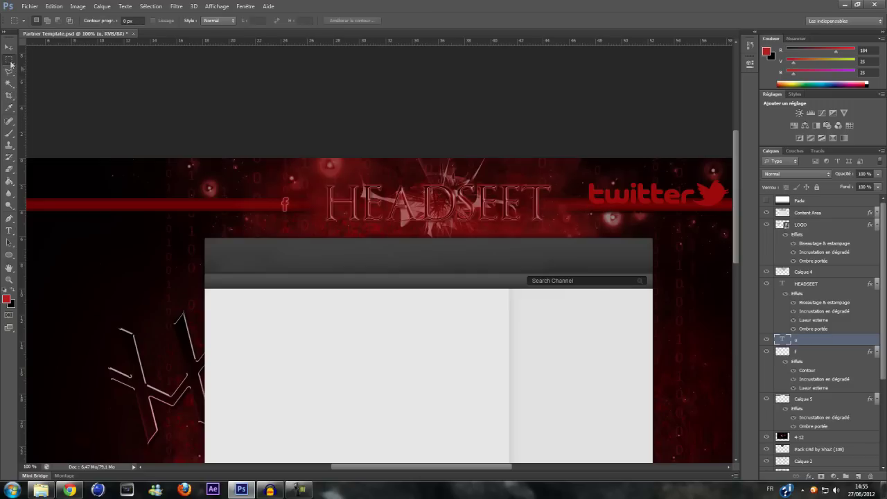
pyautogui.rightClick(853, 340)
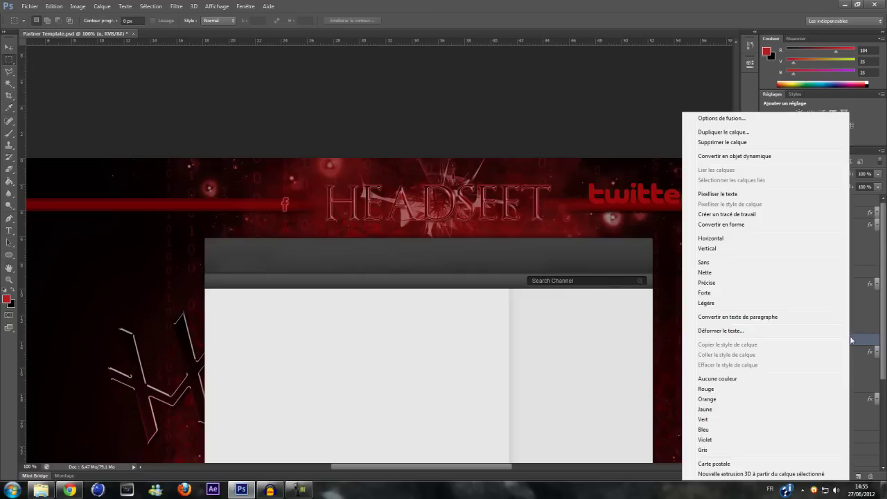
pyautogui.click(732, 199)
pyautogui.moveTo(581, 179); pyautogui.dragTo(690, 221)
pyautogui.press('Delete')
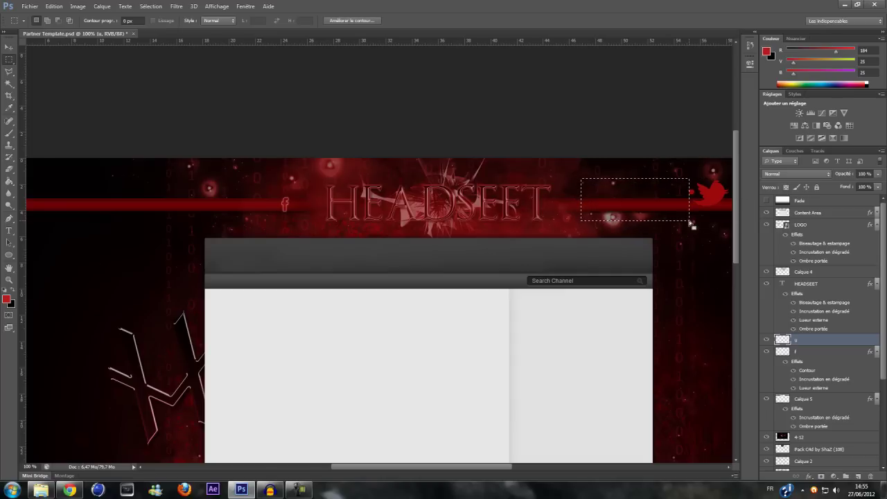
pyautogui.hotkey('ctrl', 'd')
# Move the bird onto the start of the red band just after the HEADSEET title and erase the leftover wordmark fragment.
pyautogui.click(9, 46)
pyautogui.moveTo(711, 205); pyautogui.dragTo(582, 211)
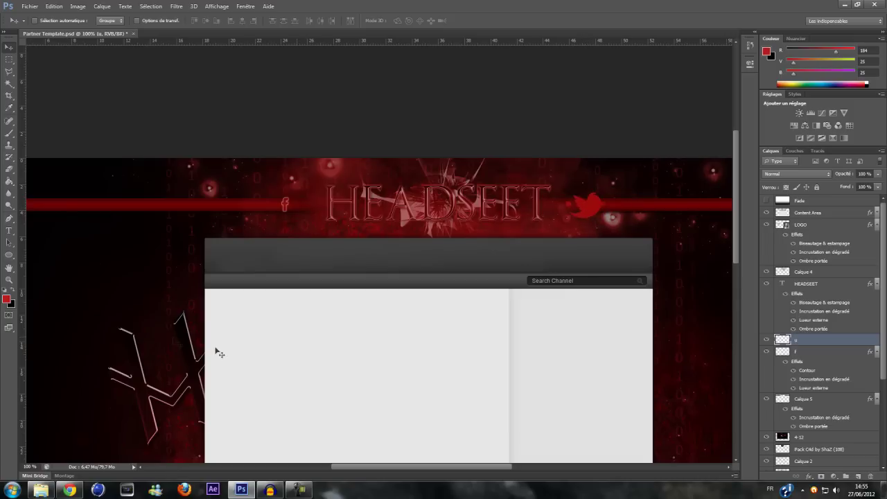
pyautogui.click(9, 169)
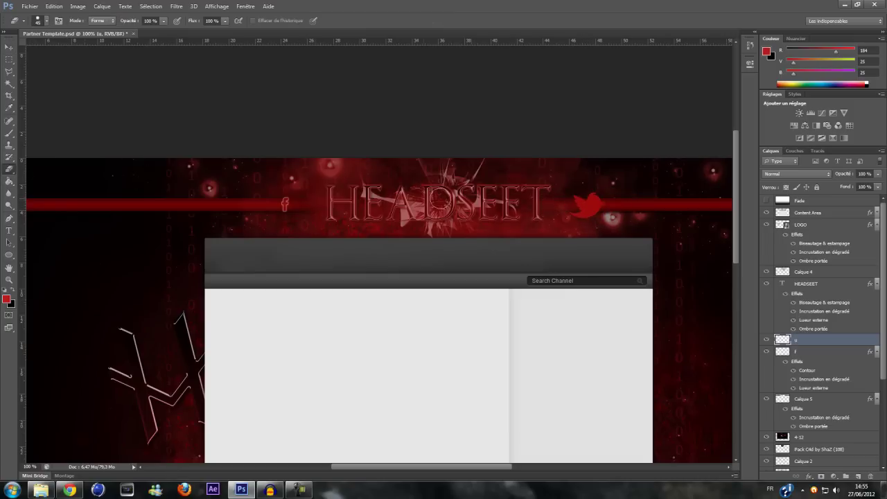
# Scale the Twitter bird down to about 57% with Free Transform.
pyautogui.hotkey('ctrl', 't')
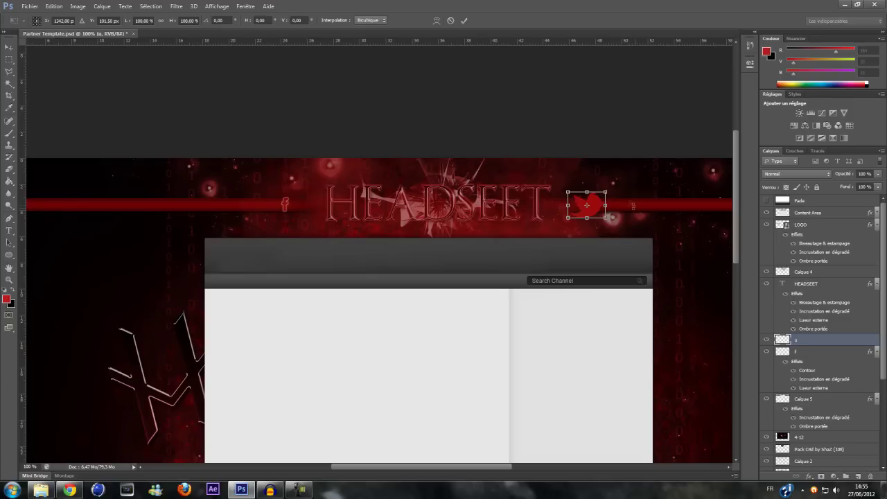
pyautogui.moveTo(606, 192); pyautogui.dragTo(593, 199)
pyautogui.press('Return')
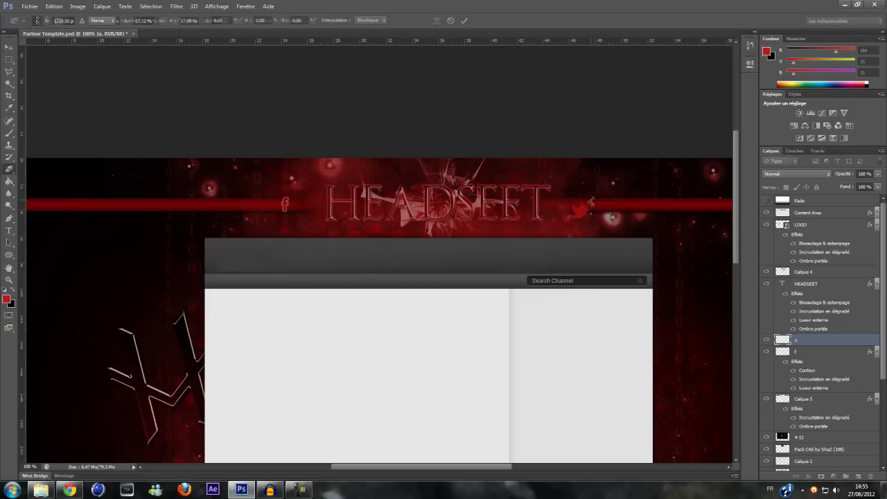
# Commit the bird's scaling and nudge it up with the Move tool so it sits centred on the red band.
pyautogui.click(9, 47)
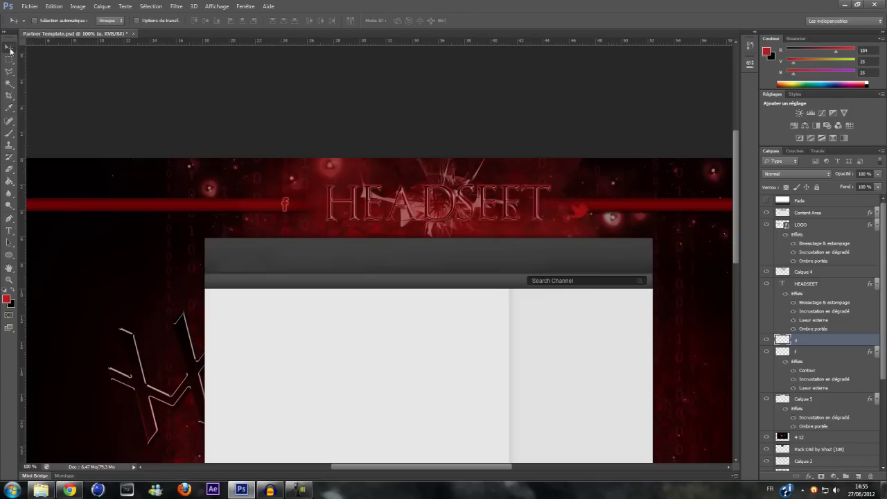
pyautogui.press('Up')
pyautogui.press('Up')
pyautogui.press('Up')
pyautogui.press('Up')
pyautogui.press('Up')
# Apply the "logo bannière tuto" layer style to the Twitter bird and lower its Gradient Overlay opacity to about half.
pyautogui.click(795, 94)
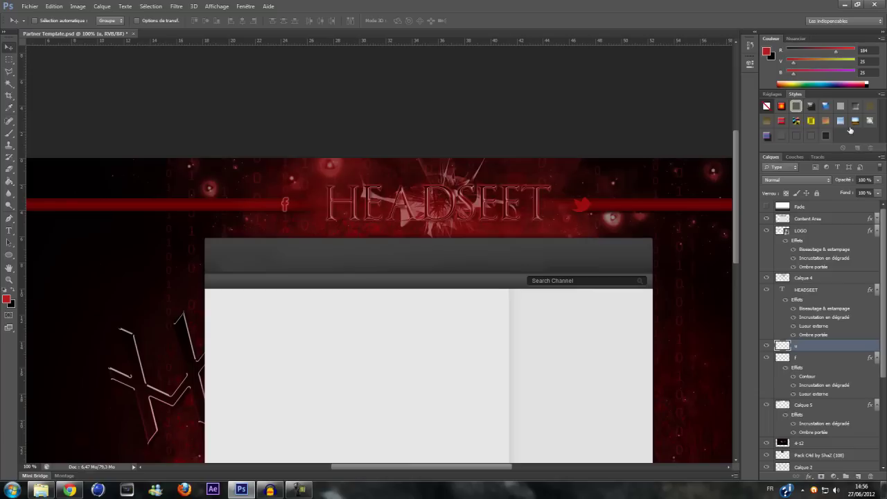
pyautogui.click(825, 137)
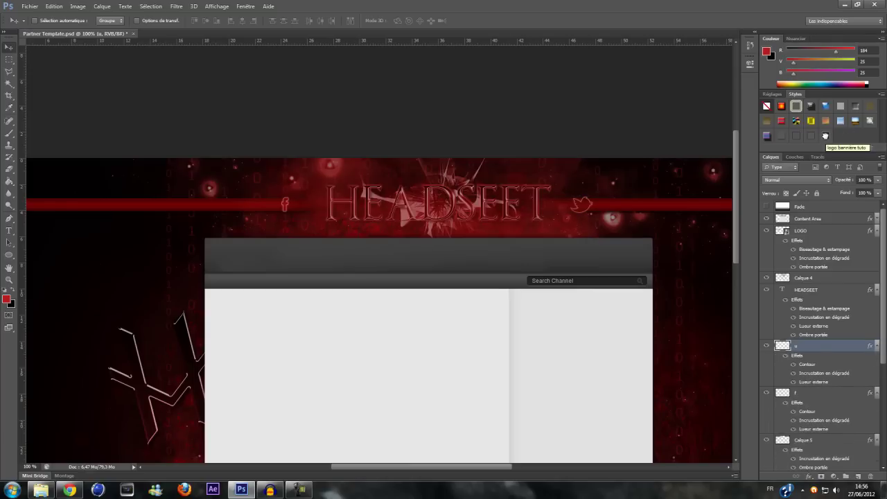
pyautogui.doubleClick(824, 350)
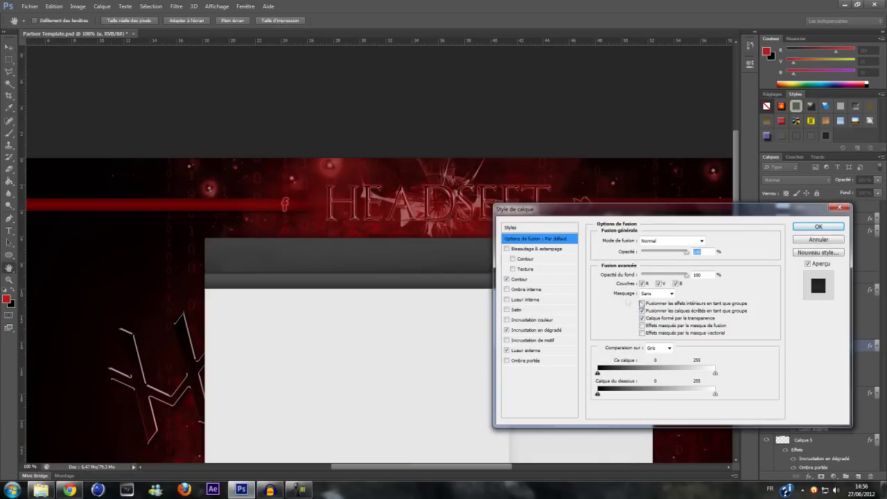
pyautogui.click(538, 330)
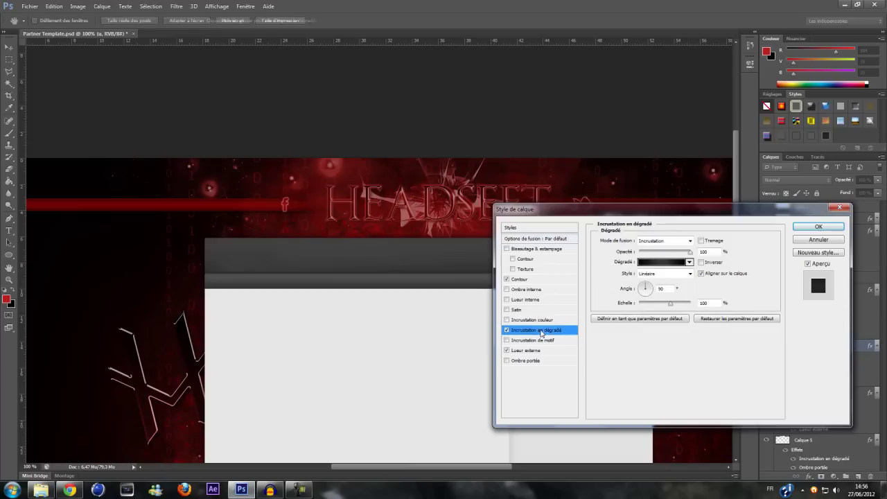
pyautogui.moveTo(662, 255); pyautogui.dragTo(666, 255)
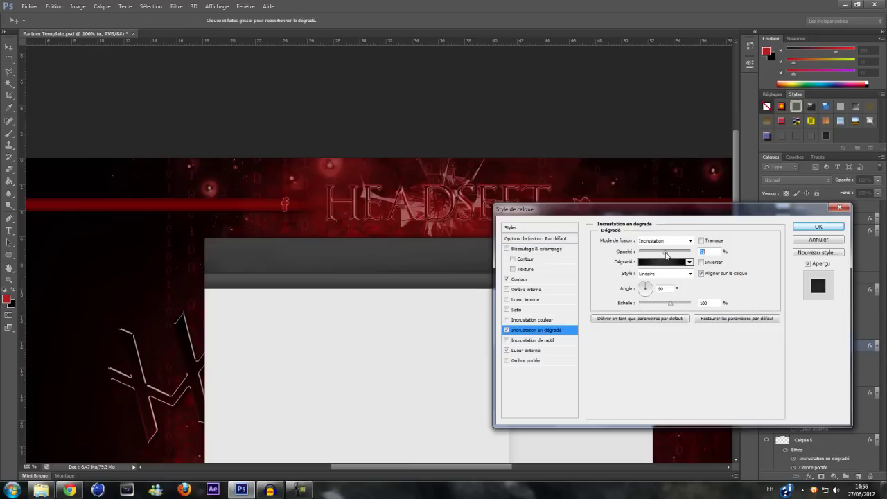
pyautogui.click(838, 229)
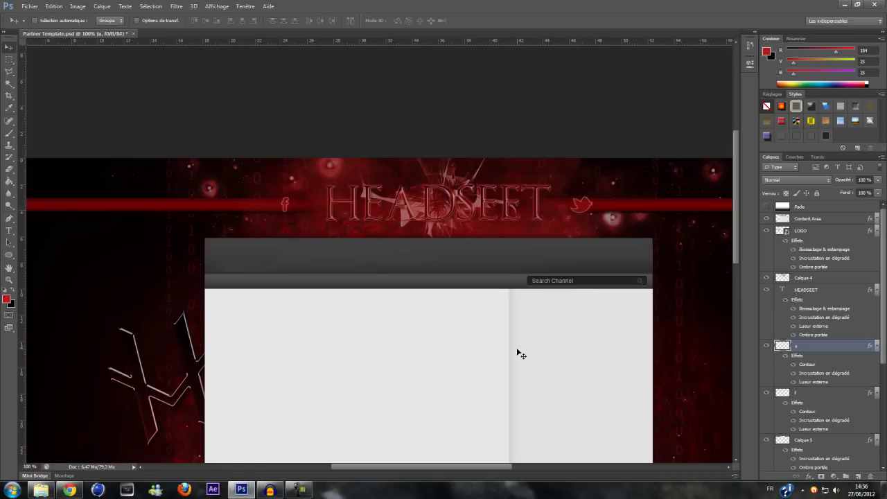
# Cut the red band on Calque 5 diagonally after the Twitter bird by deleting a polygonal lasso selection of its outer end, then deselect.
pyautogui.moveTo(397, 469); pyautogui.dragTo(463, 466)
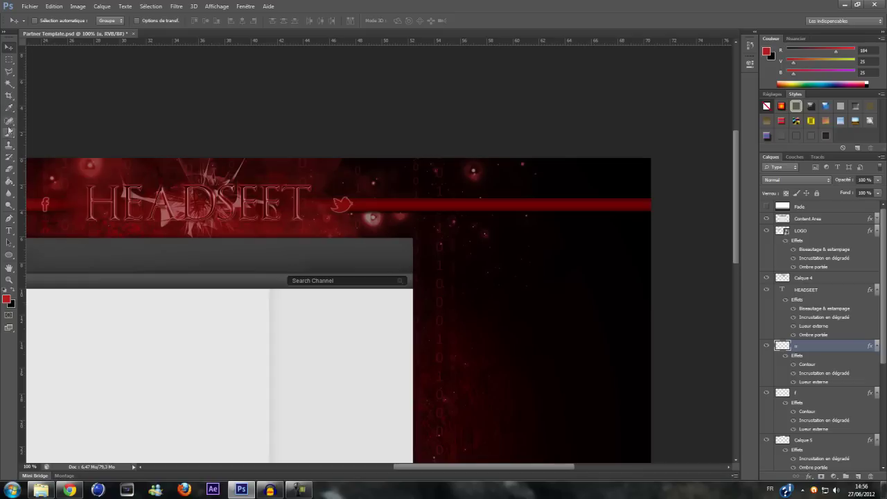
pyautogui.click(9, 71)
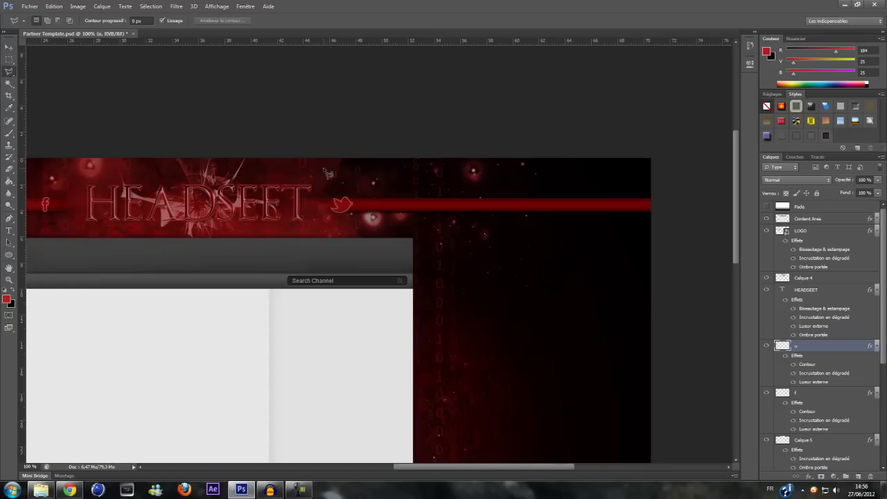
pyautogui.click(374, 180)
pyautogui.click(424, 229)
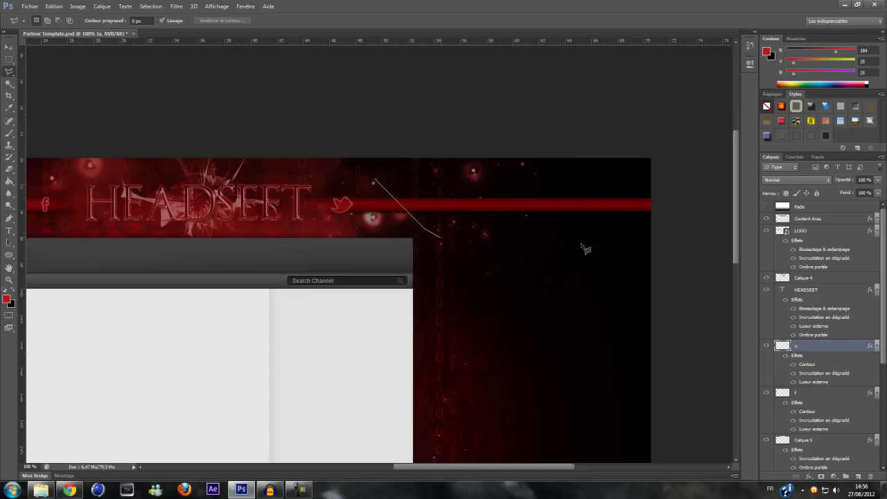
pyautogui.click(685, 224)
pyautogui.click(668, 177)
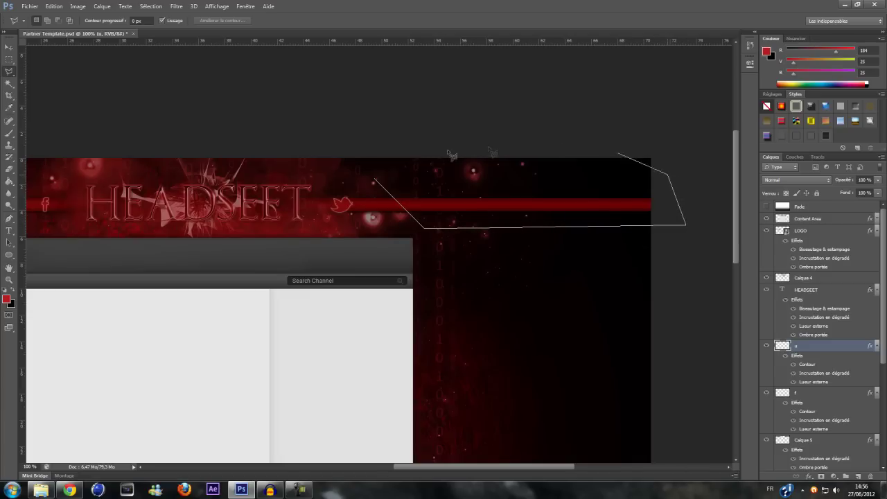
pyautogui.click(375, 180)
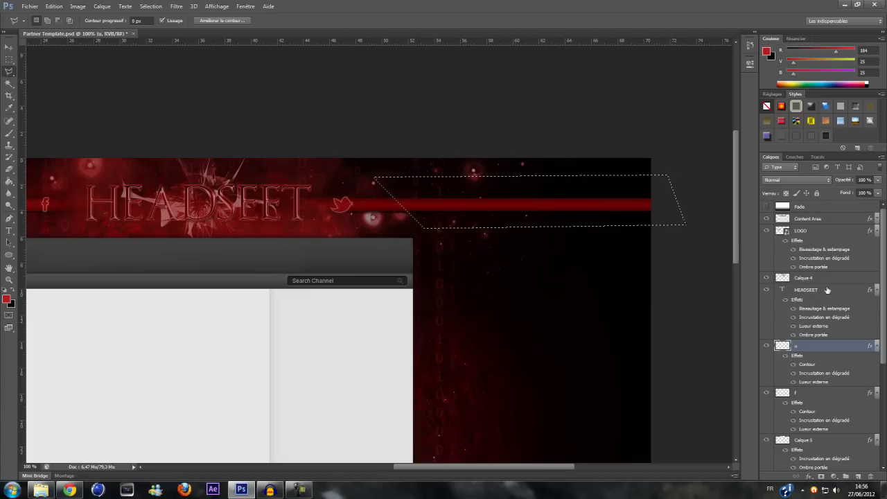
pyautogui.scroll(-2, 847, 391)
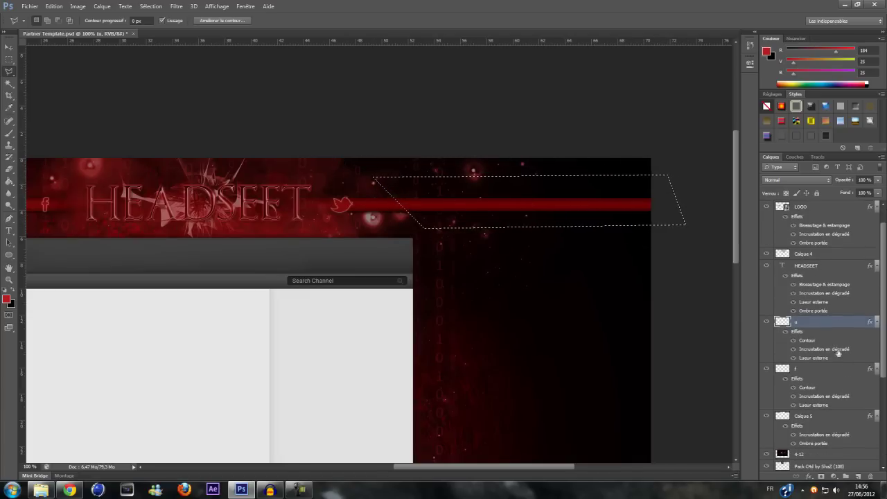
pyautogui.click(834, 418)
pyautogui.press('Delete')
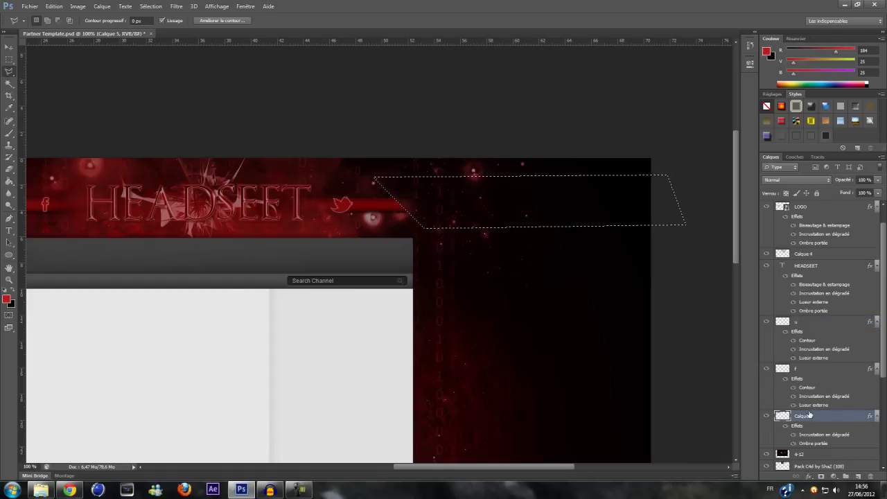
pyautogui.hotkey('ctrl', 'd')
# Trim the band's other end with a mirrored diagonal before the Facebook logo by deleting a polygonal lasso selection, then deselect.
pyautogui.moveTo(463, 468); pyautogui.dragTo(405, 466)
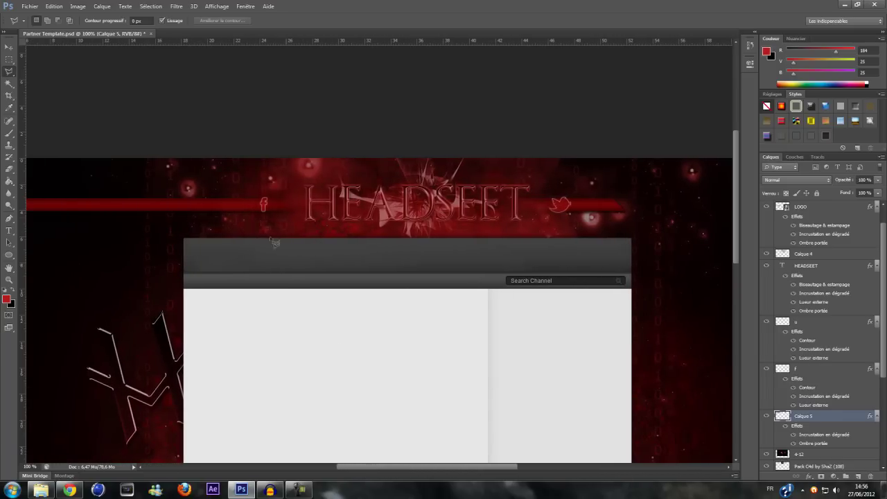
pyautogui.click(218, 185)
pyautogui.click(166, 238)
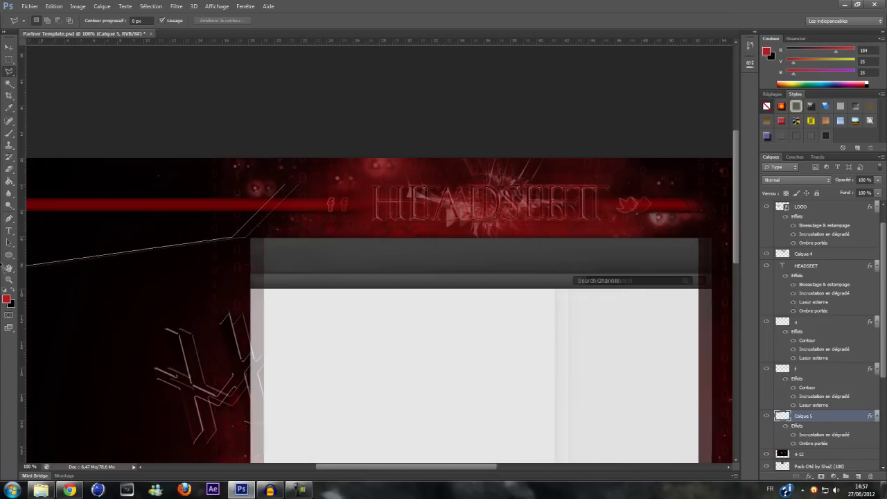
pyautogui.click(56, 232)
pyautogui.click(55, 137)
pyautogui.click(353, 188)
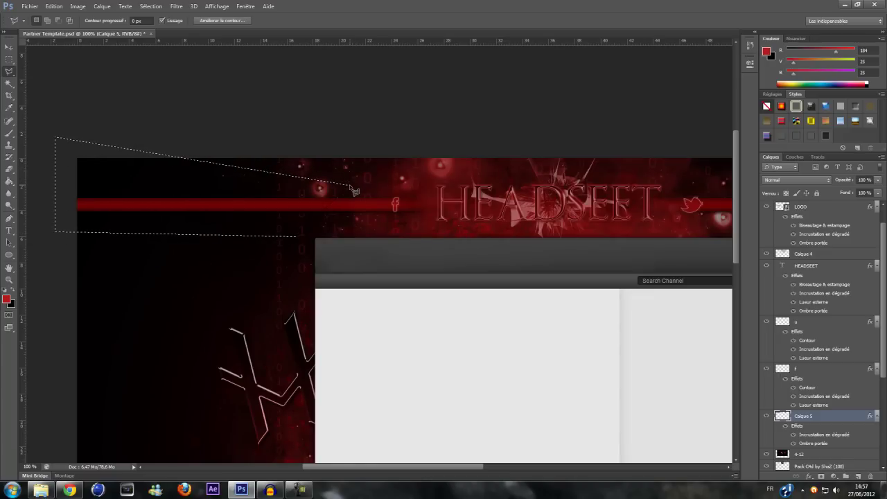
pyautogui.press('Delete')
pyautogui.hotkey('ctrl', 'd')
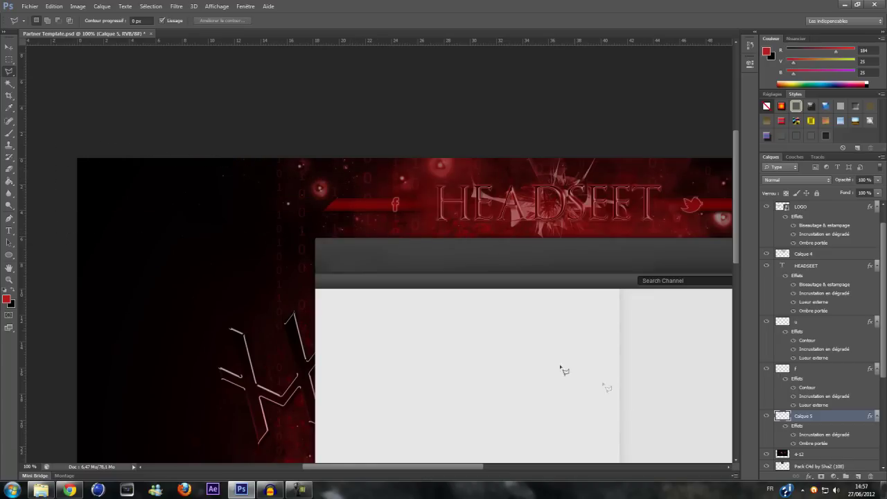
pyautogui.moveTo(418, 470); pyautogui.dragTo(456, 475)
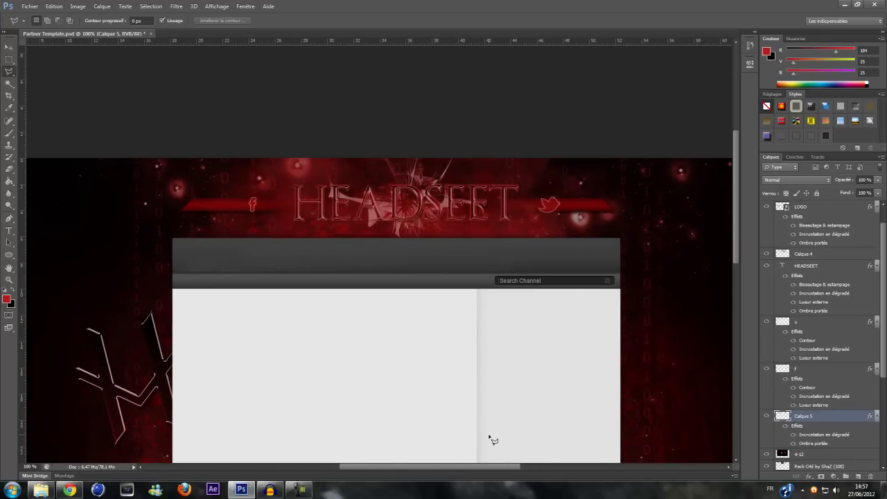
pyautogui.hotkey('ctrl', '-')
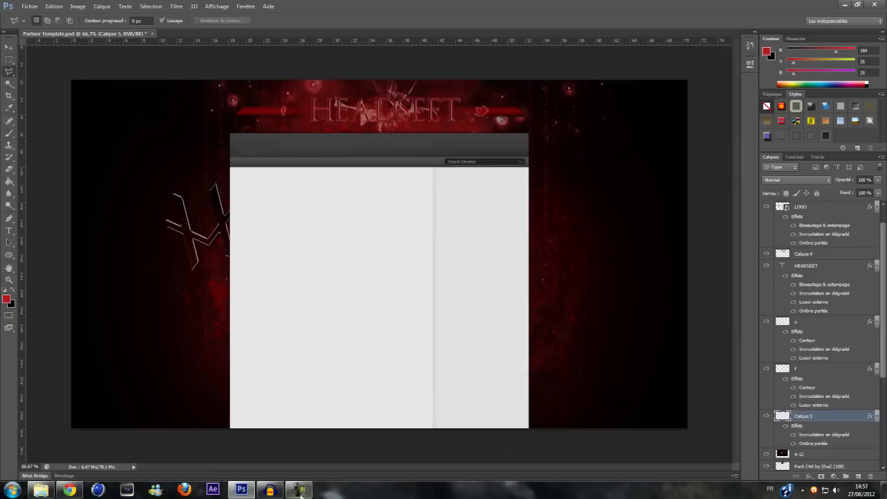
pyautogui.click(270, 489)
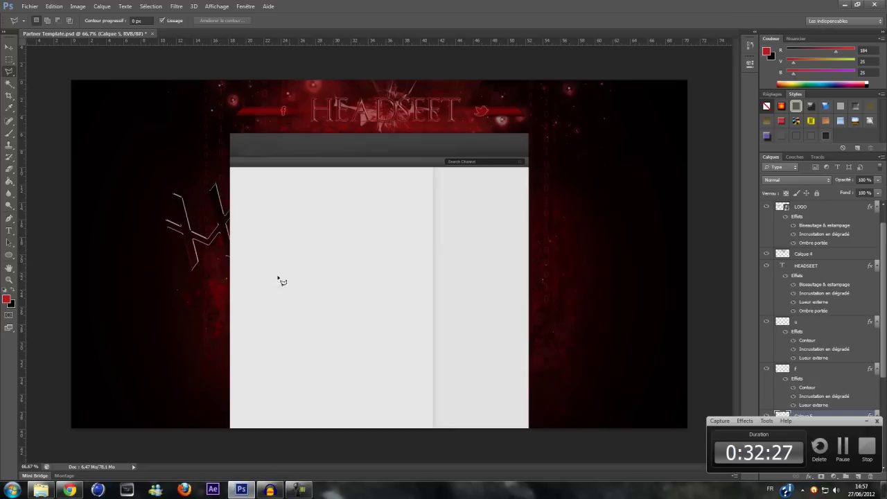
pyautogui.click(866, 420)
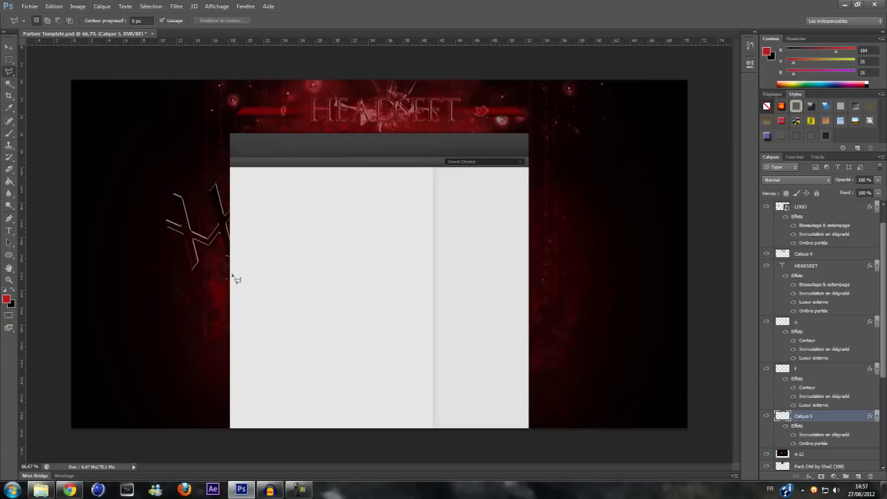
pyautogui.click(212, 240)
pyautogui.doubleClick(504, 312)
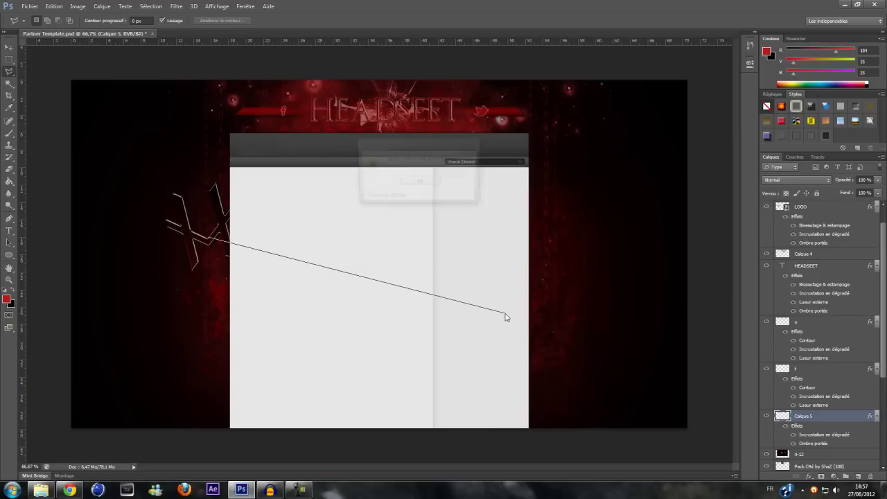
pyautogui.click(420, 182)
# Lower the LOGO layer's opacity to 50%.
pyautogui.scroll(-3, 841, 404)
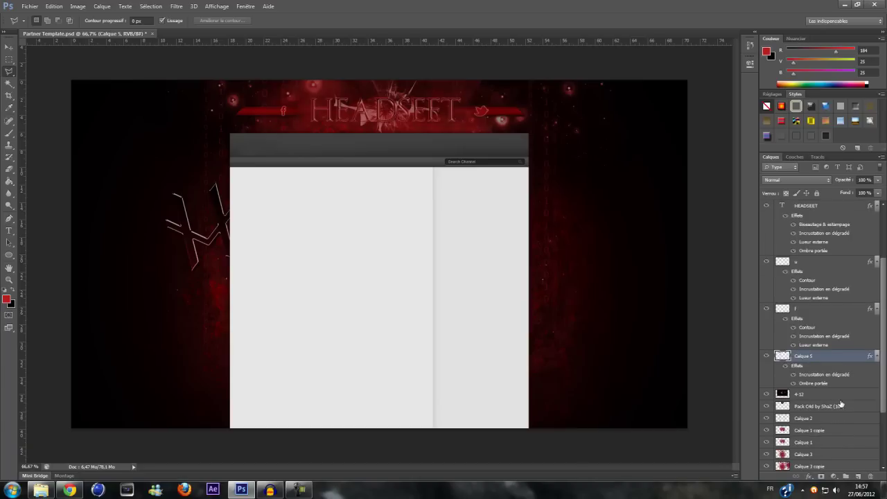
pyautogui.scroll(-4, 839, 400)
pyautogui.scroll(-1, 834, 397)
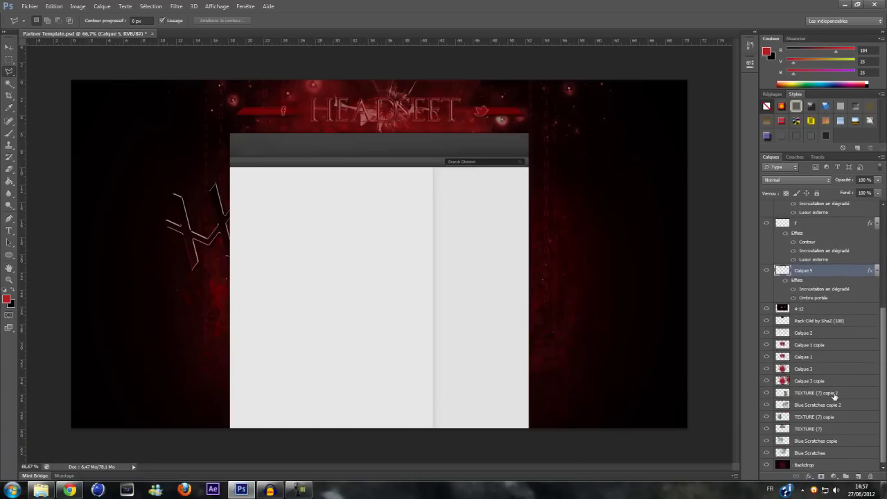
pyautogui.scroll(7, 835, 396)
pyautogui.scroll(2, 822, 285)
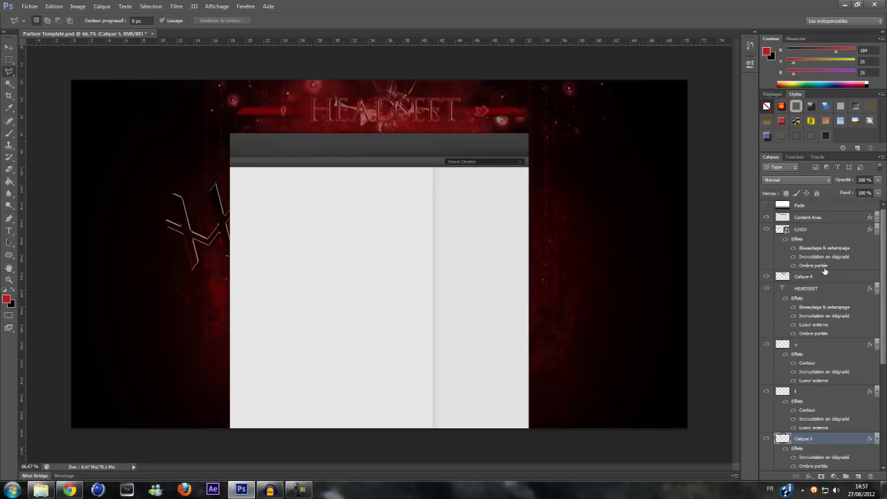
pyautogui.click(820, 231)
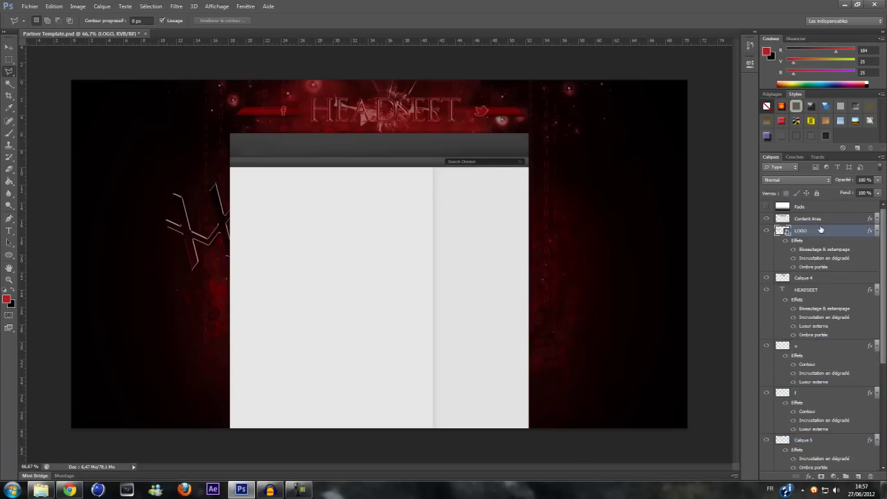
pyautogui.click(878, 181)
pyautogui.moveTo(863, 192); pyautogui.dragTo(851, 192)
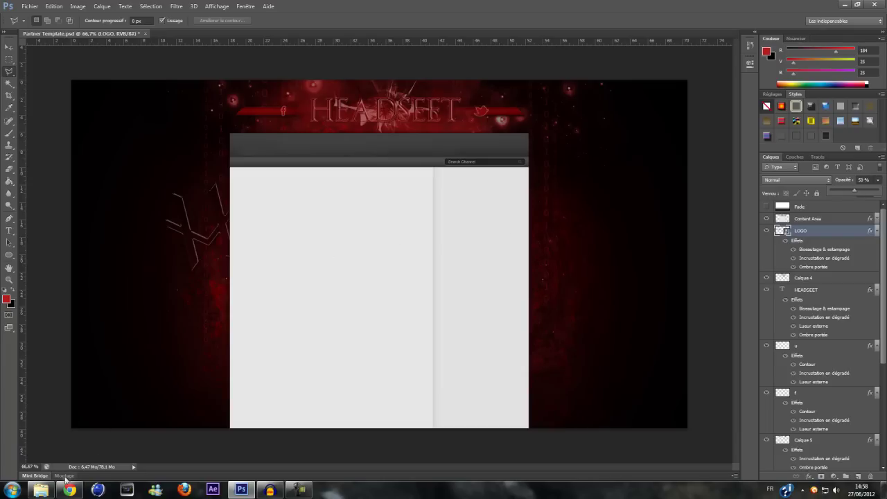
# Place Pack C4d by ShaZ (84) from the fractal folder into the document above LOGO, shifting it down to start just below the canvas top.
pyautogui.click(41, 490)
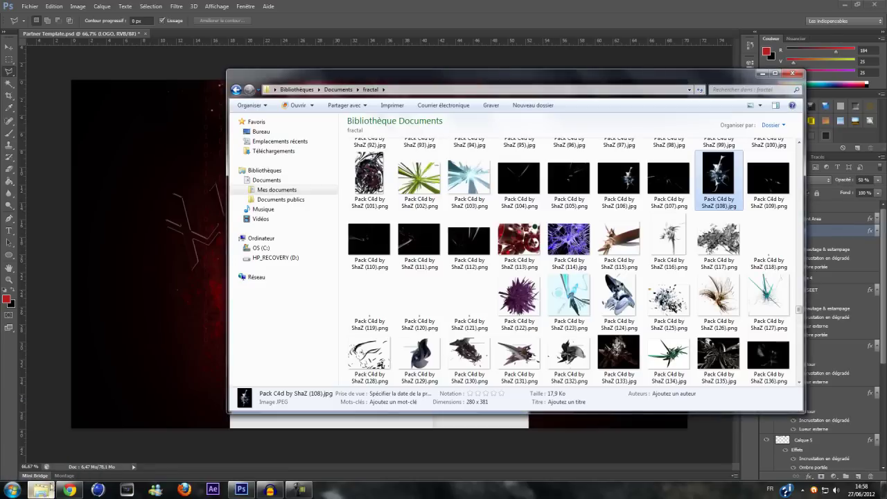
pyautogui.scroll(-10, 685, 316)
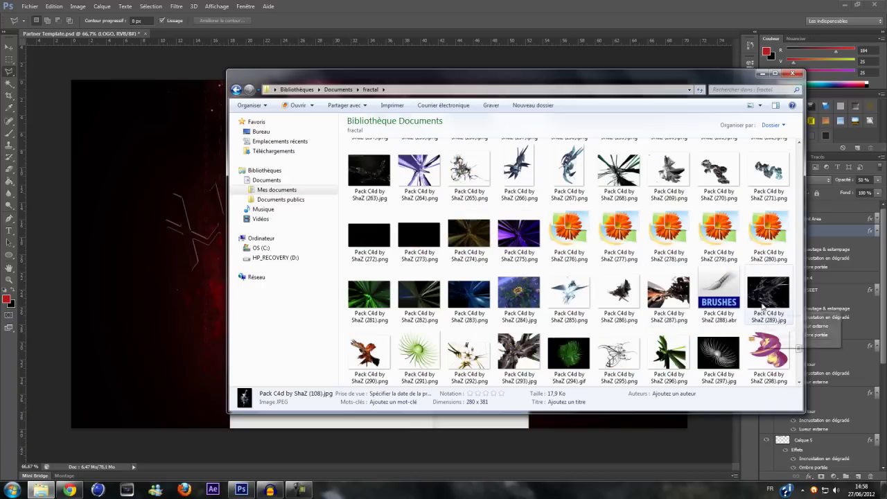
pyautogui.scroll(-3, 476, 268)
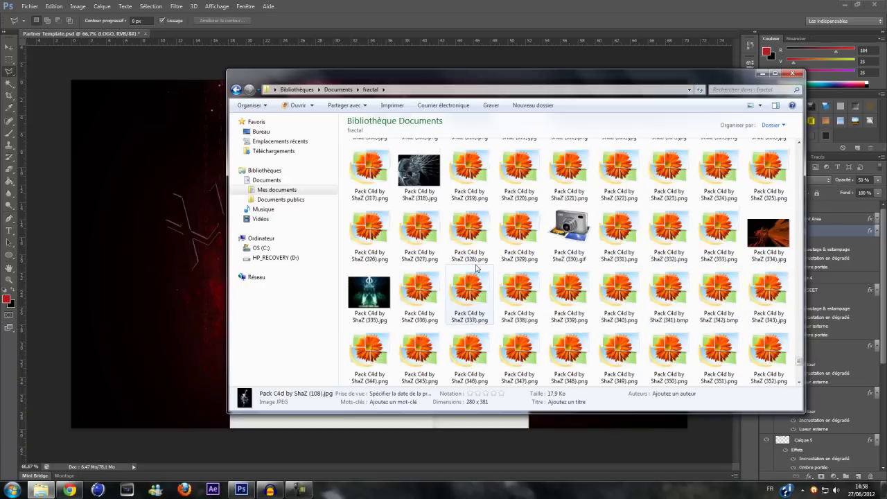
pyautogui.scroll(-3, 476, 268)
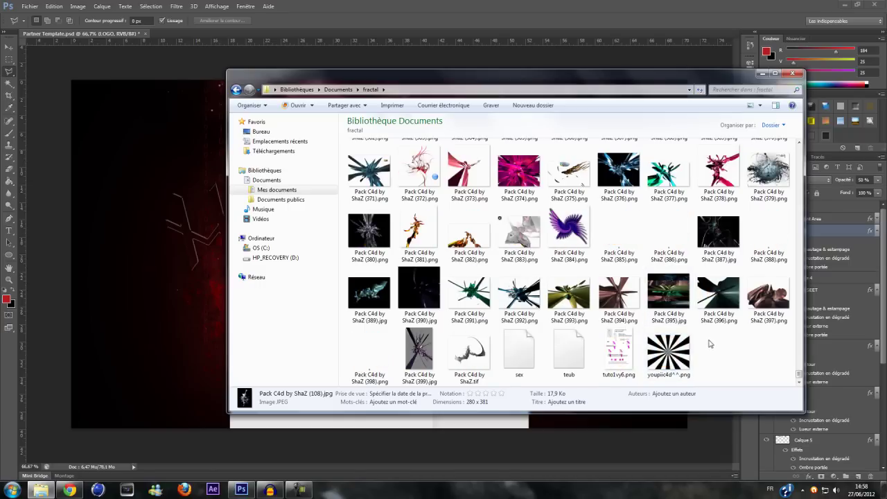
pyautogui.scroll(10, 707, 340)
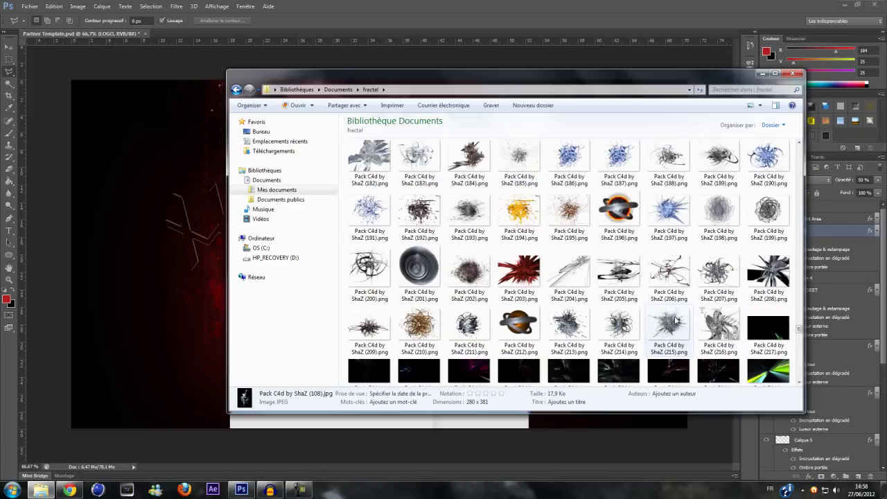
pyautogui.scroll(10, 676, 319)
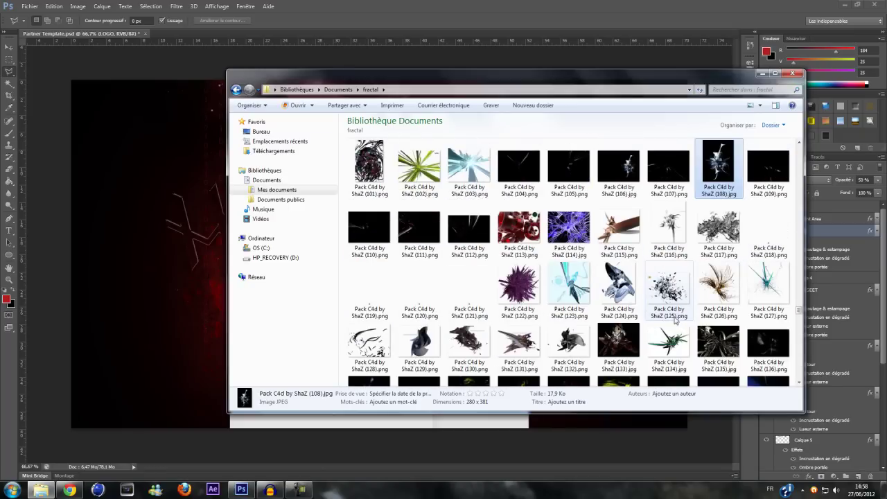
pyautogui.scroll(3, 674, 319)
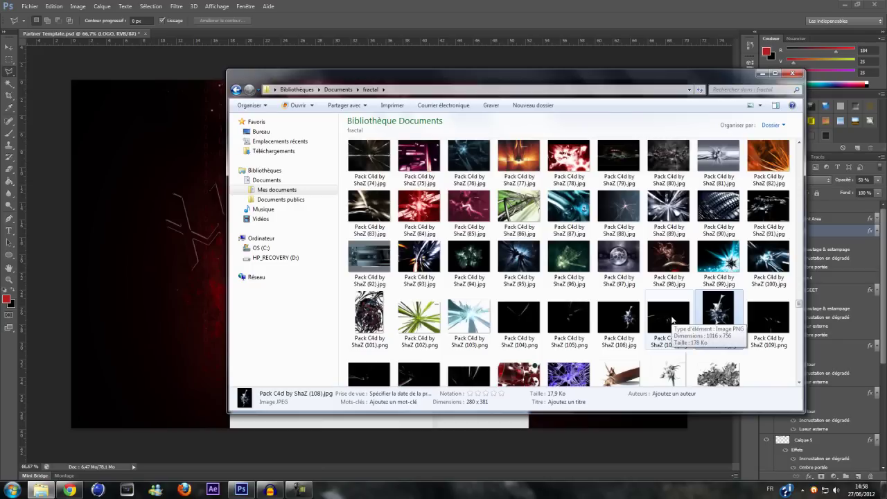
pyautogui.moveTo(720, 316); pyautogui.dragTo(164, 263)
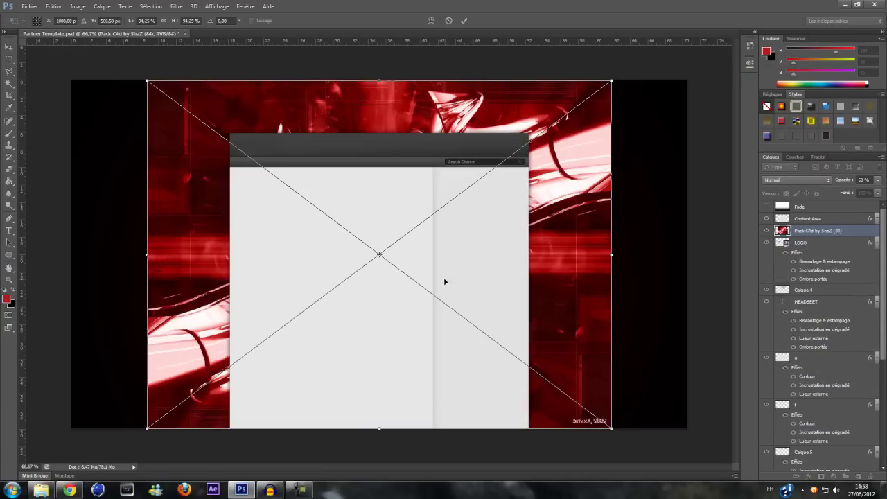
pyautogui.moveTo(445, 283); pyautogui.dragTo(446, 304)
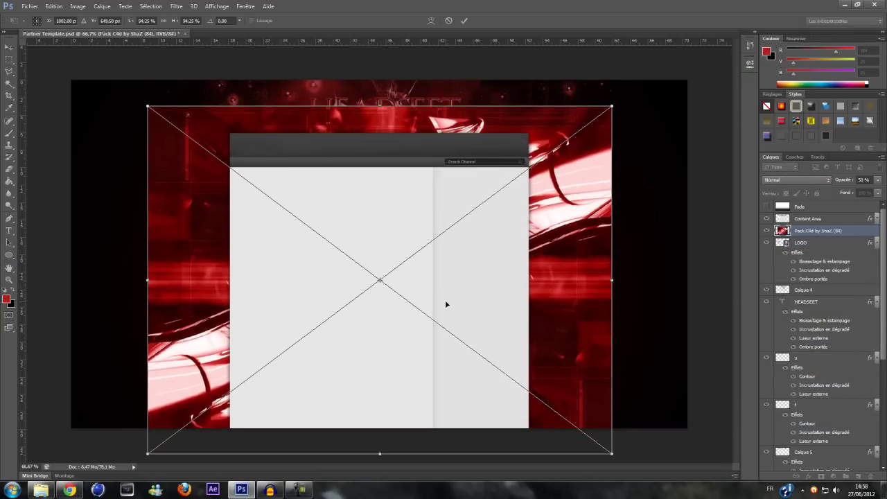
pyautogui.press('Return')
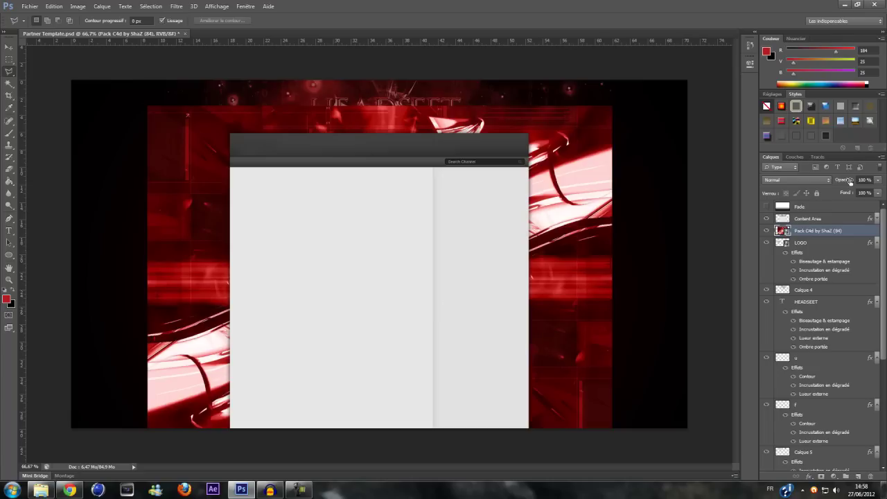
# Set the blend mode of the Pack C4d by ShaZ (84) layer to Lumière tamisée.
pyautogui.click(829, 179)
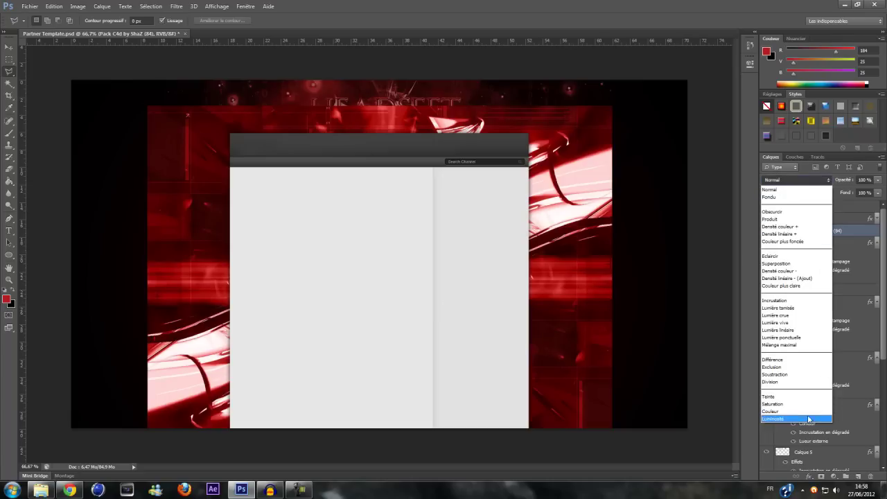
pyautogui.click(757, 420)
pyautogui.press('Up')
pyautogui.press('Up')
pyautogui.press('Up')
pyautogui.press('Up')
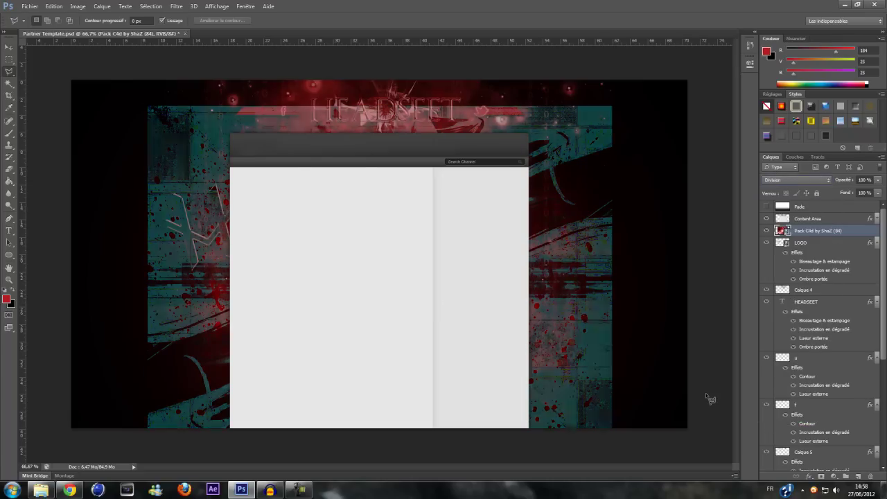
pyautogui.press('Up')
pyautogui.press('Up')
pyautogui.press('Up')
pyautogui.press('Up')
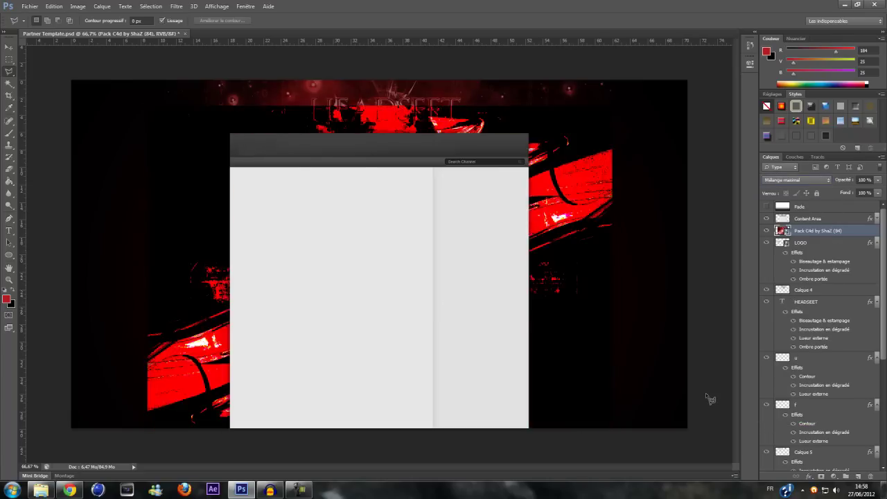
pyautogui.press('Up')
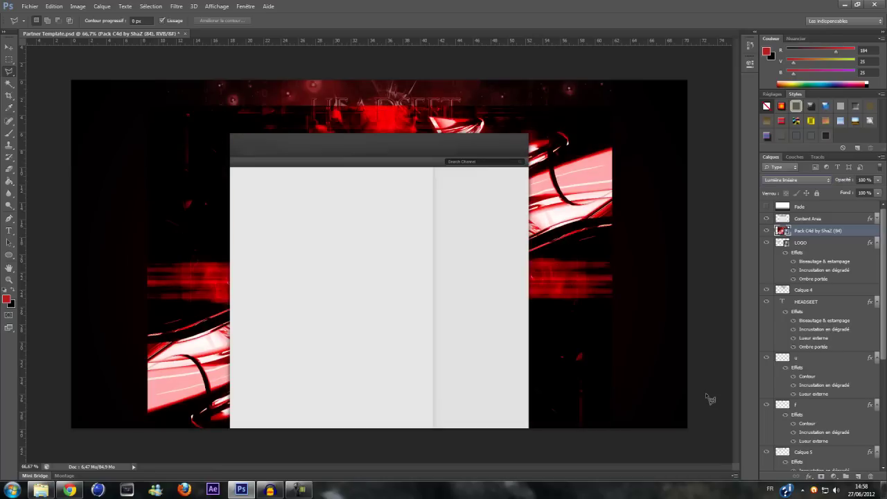
pyautogui.press('Up')
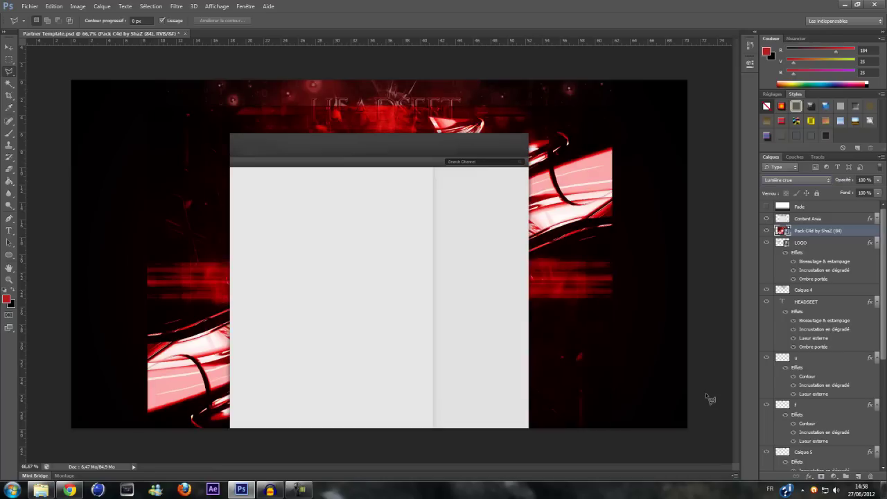
pyautogui.press('Up')
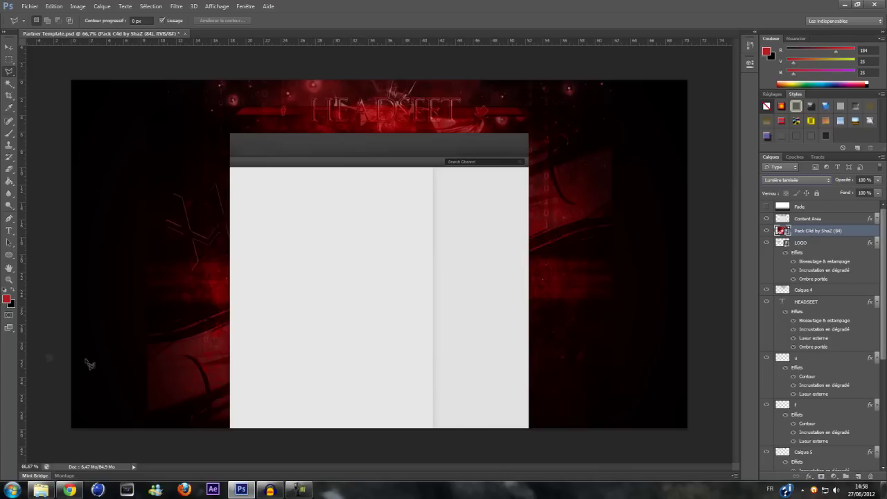
# Rasterize the Pack C4d by ShaZ (84) layer for erasing and set a soft round Eraser brush to 139 px with 0% hardness.
pyautogui.click(10, 169)
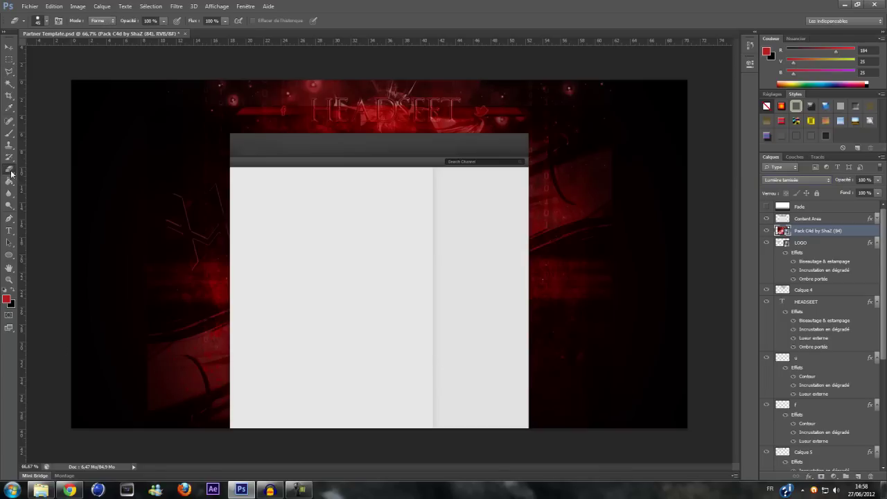
pyautogui.click(296, 198)
pyautogui.click(430, 187)
pyautogui.click(46, 21)
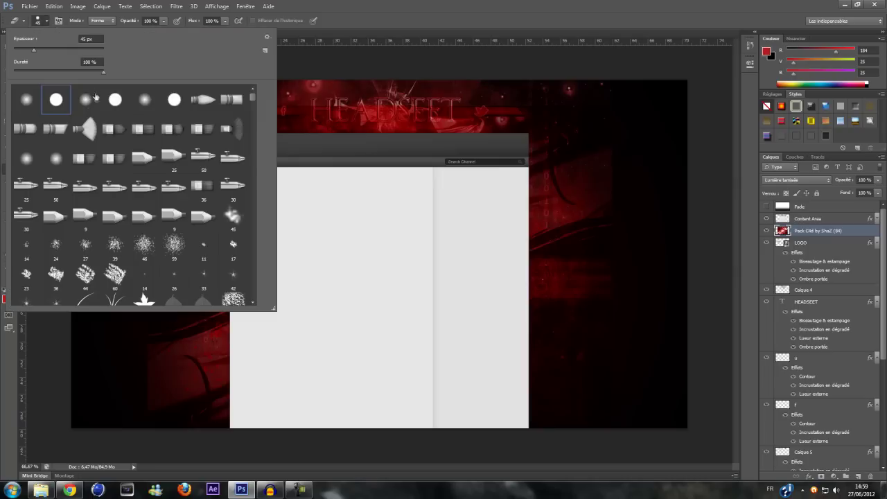
pyautogui.click(59, 51)
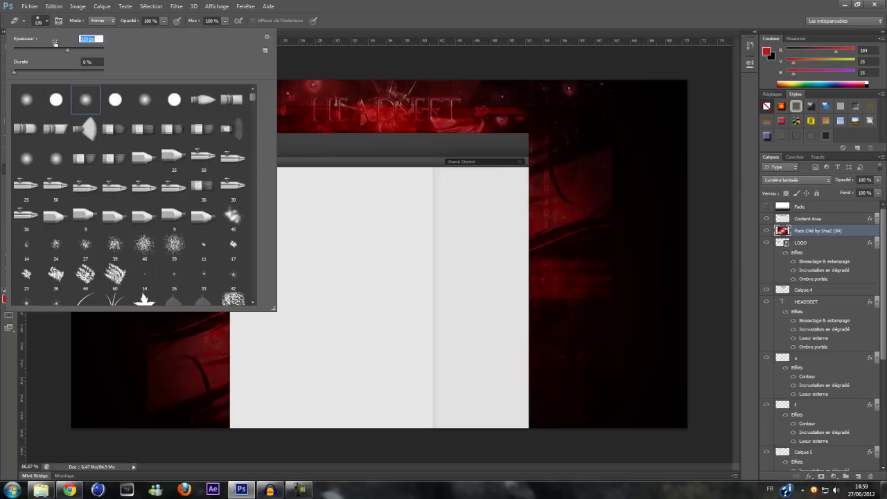
pyautogui.press('Return')
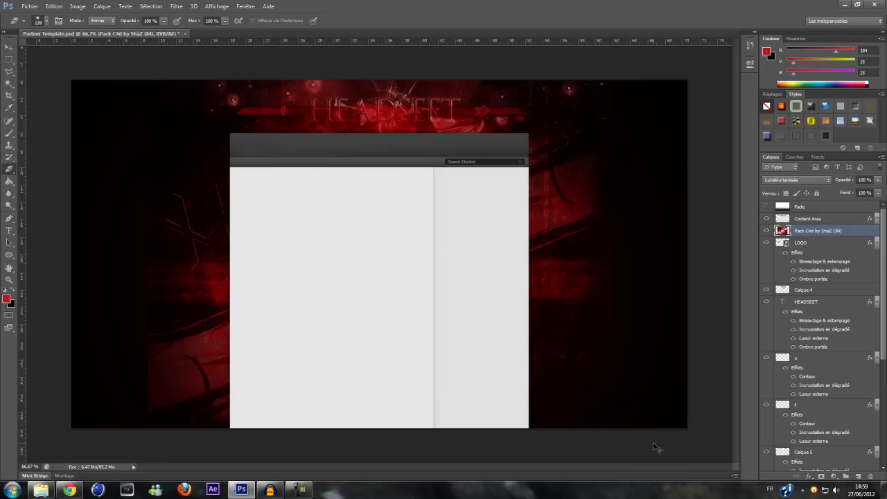
# Erase the render's outer edges and its overlap with the header using a 360 px soft eraser, and lower the layer's opacity to 50%.
pyautogui.click(48, 23)
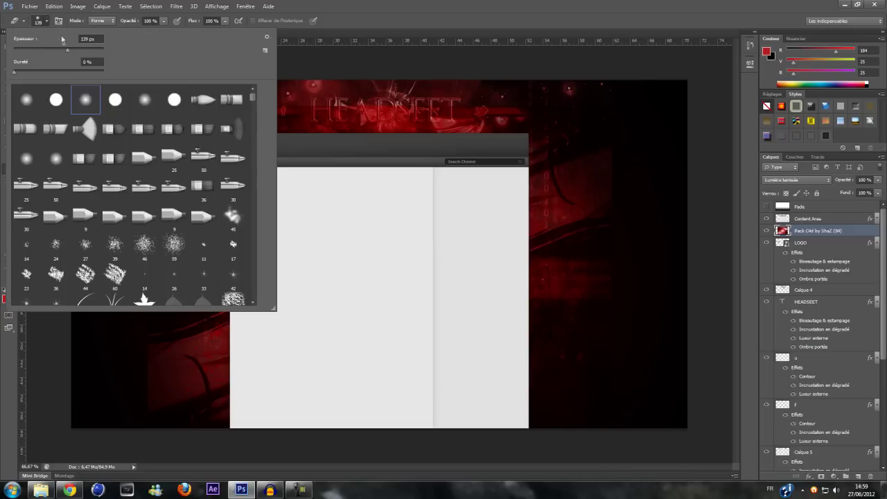
pyautogui.press('Return')
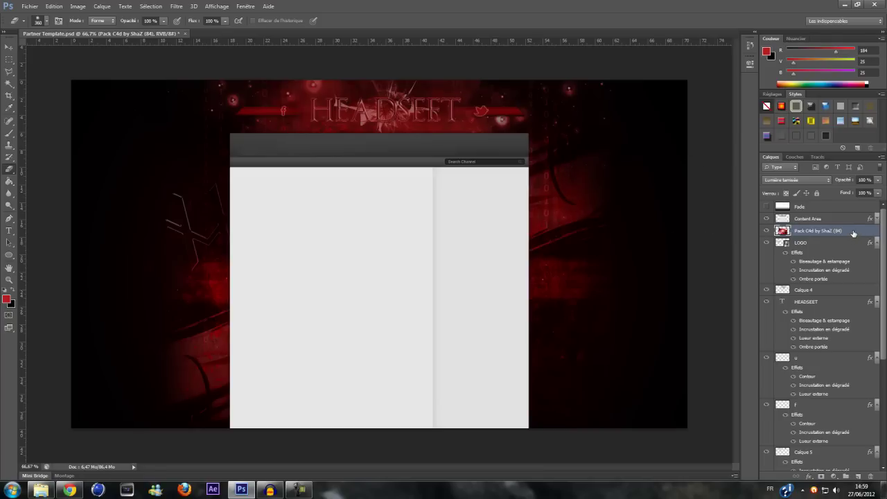
pyautogui.moveTo(876, 183)
pyautogui.mouseDown()
pyautogui.moveTo(862, 194)
pyautogui.moveTo(838, 189)
pyautogui.moveTo(854, 190)
pyautogui.mouseUp()
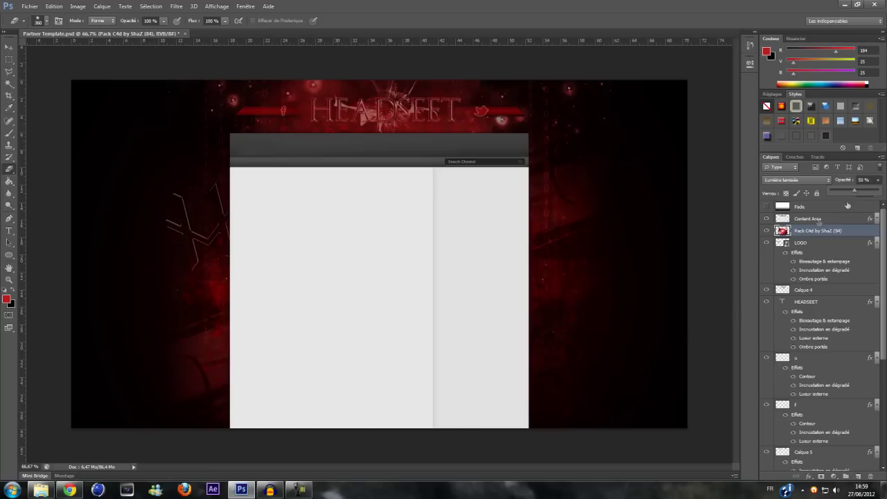
# Examine the background at 100% zoom, checking the header, both side areas and the lower part of the design.
pyautogui.hotkey('ctrl', '1')
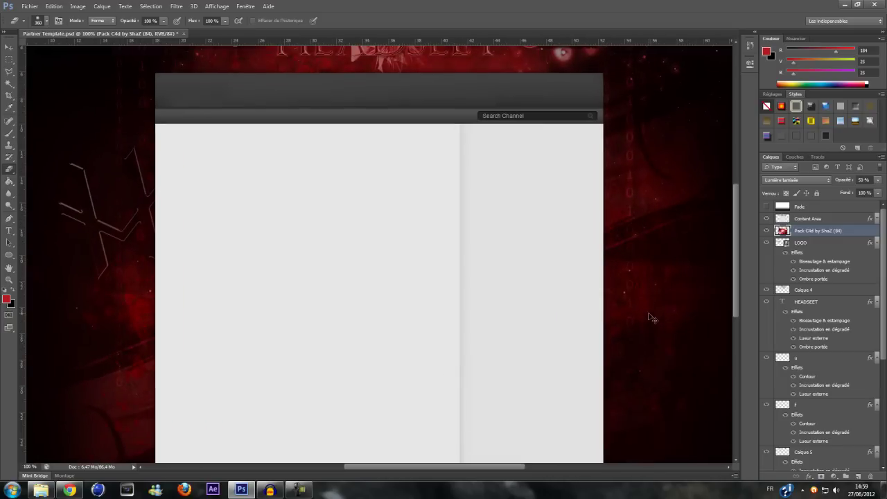
pyautogui.scroll(2, 649, 313)
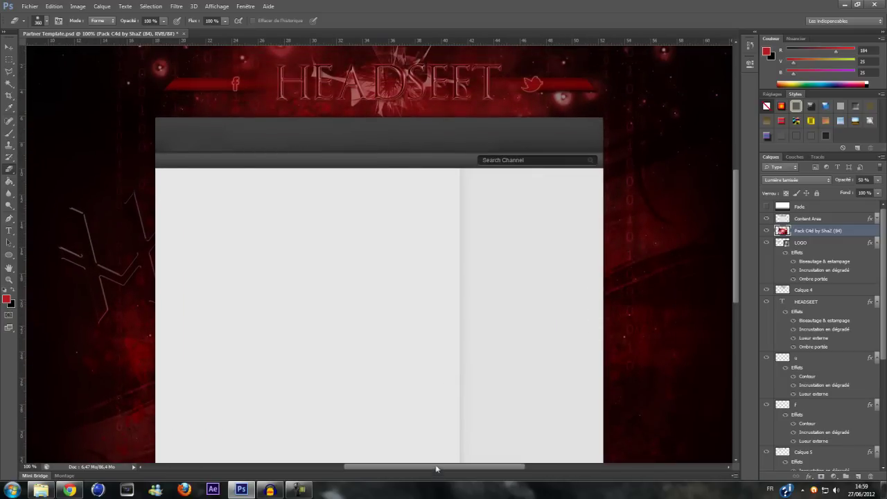
pyautogui.moveTo(435, 468); pyautogui.dragTo(401, 469)
pyautogui.scroll(-3, 455, 317)
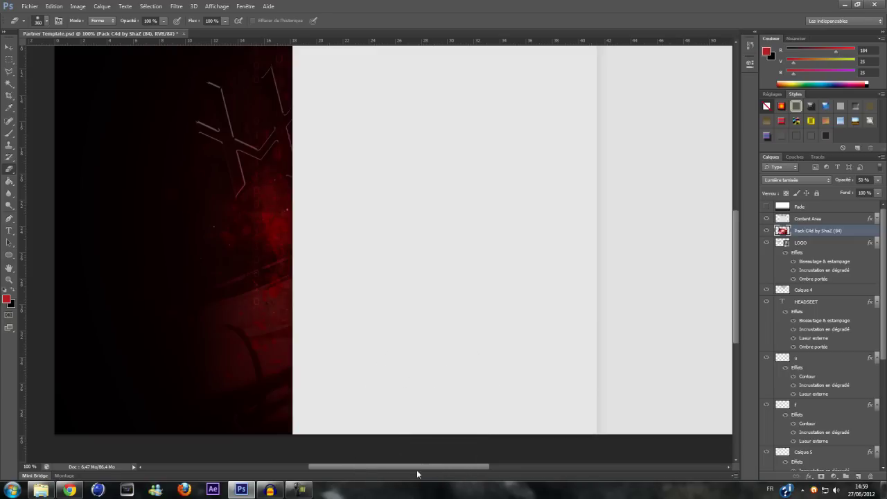
pyautogui.moveTo(416, 465); pyautogui.dragTo(488, 466)
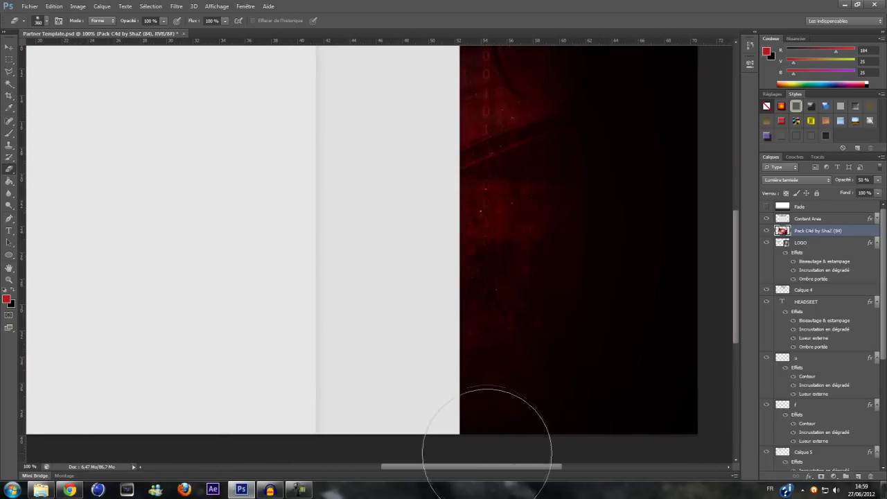
pyautogui.scroll(2, 486, 334)
pyautogui.scroll(5, 487, 334)
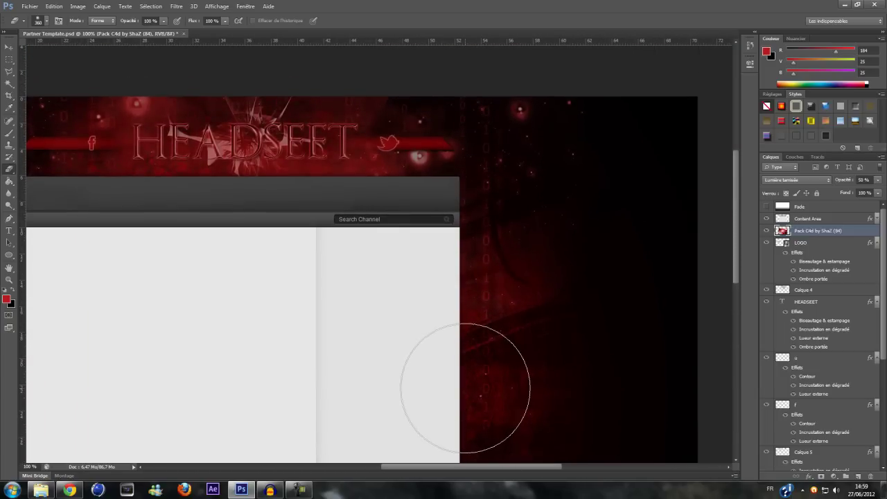
pyautogui.moveTo(509, 467); pyautogui.dragTo(465, 466)
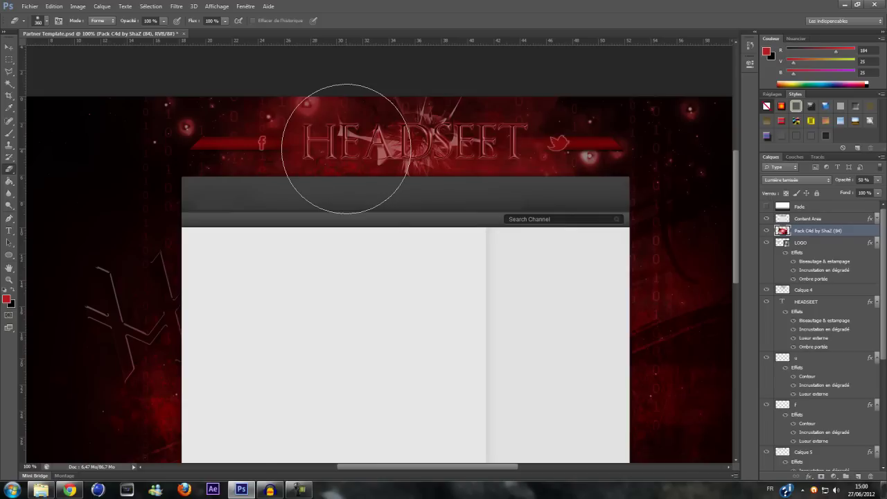
# Select the red header band's layer, Calque 5.
pyautogui.scroll(-3, 817, 381)
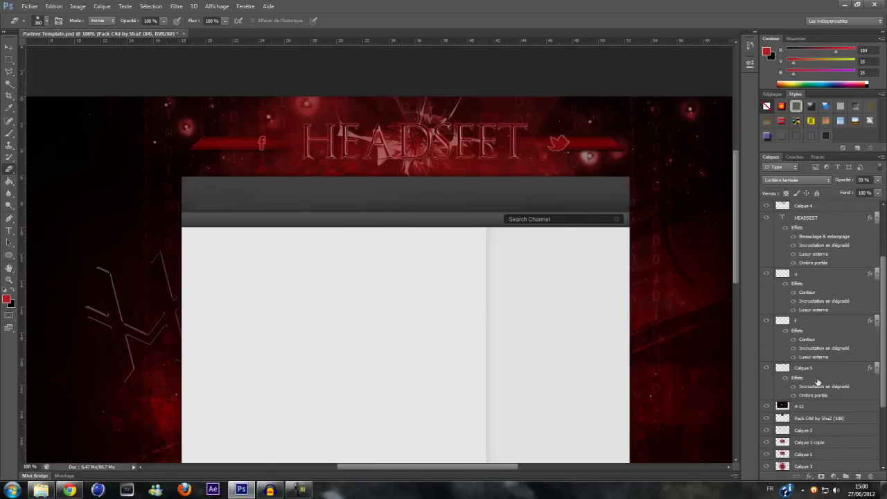
pyautogui.click(824, 371)
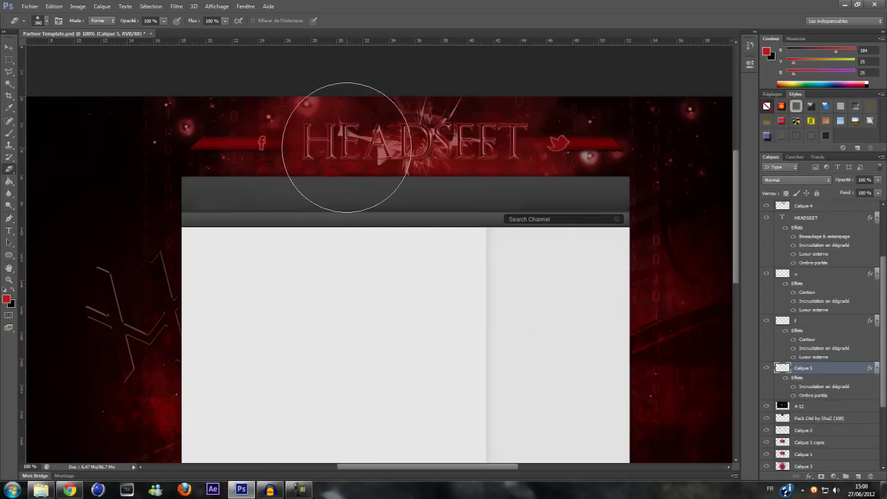